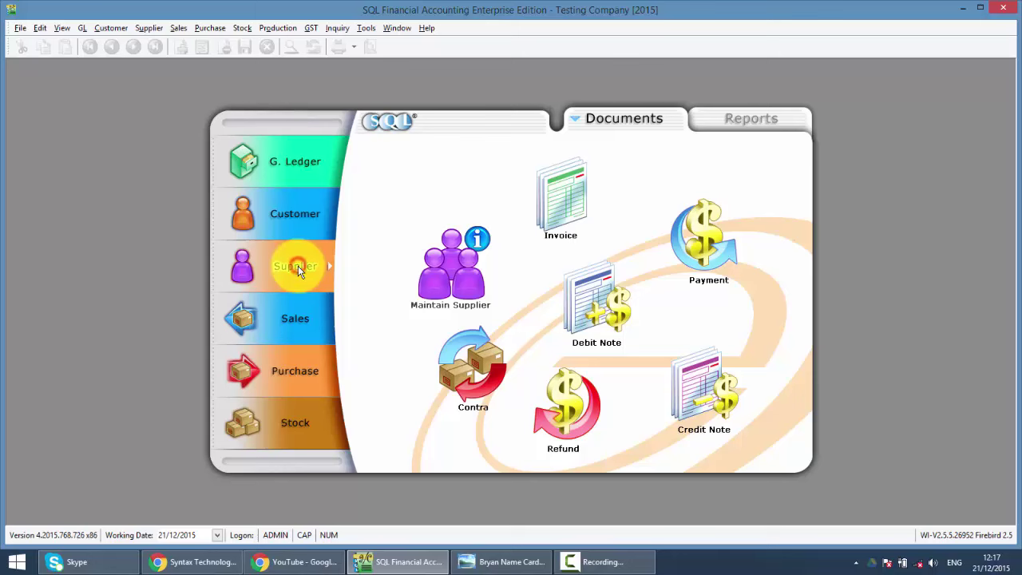
Open the supplier payment list and add the Cheque No column between Supplier and Currency
click(721, 236)
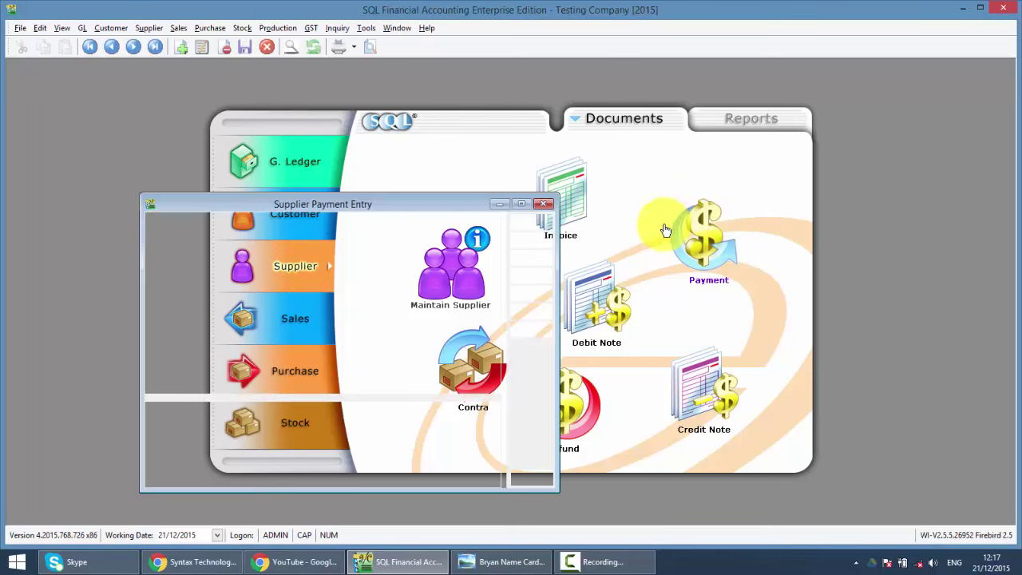
click(520, 204)
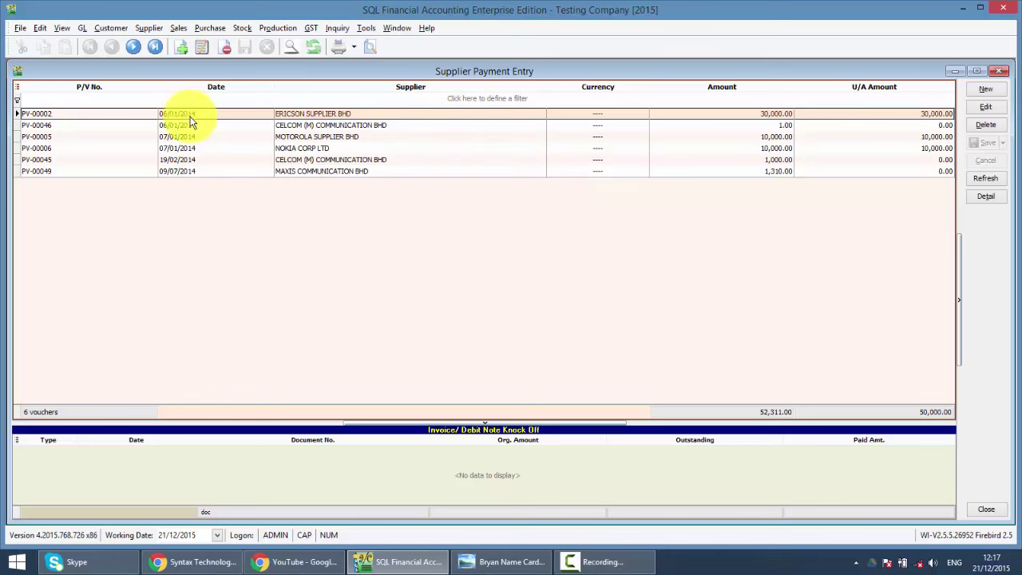
right_click(434, 86)
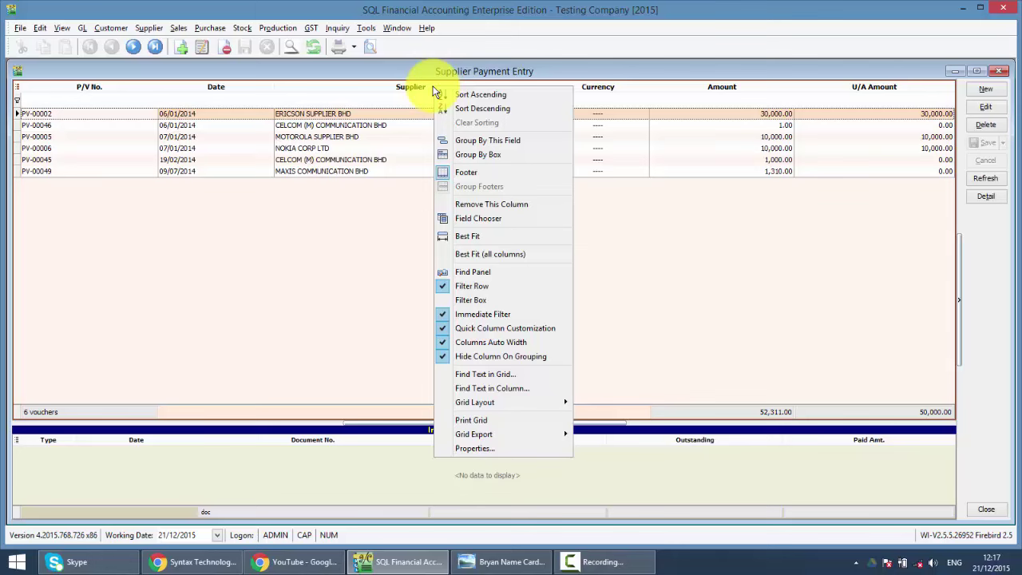
click(477, 218)
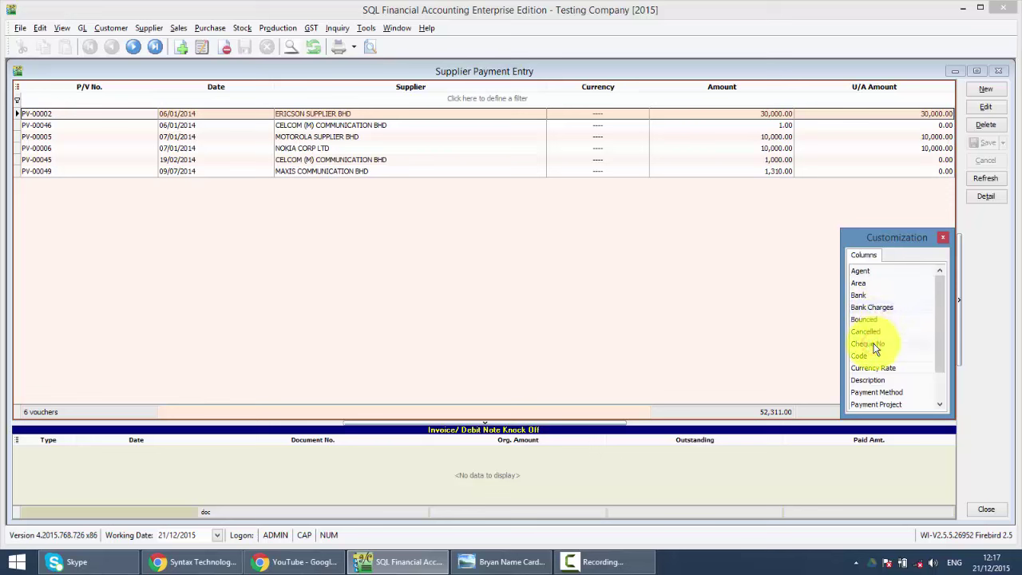
drag(874, 349, 540, 94)
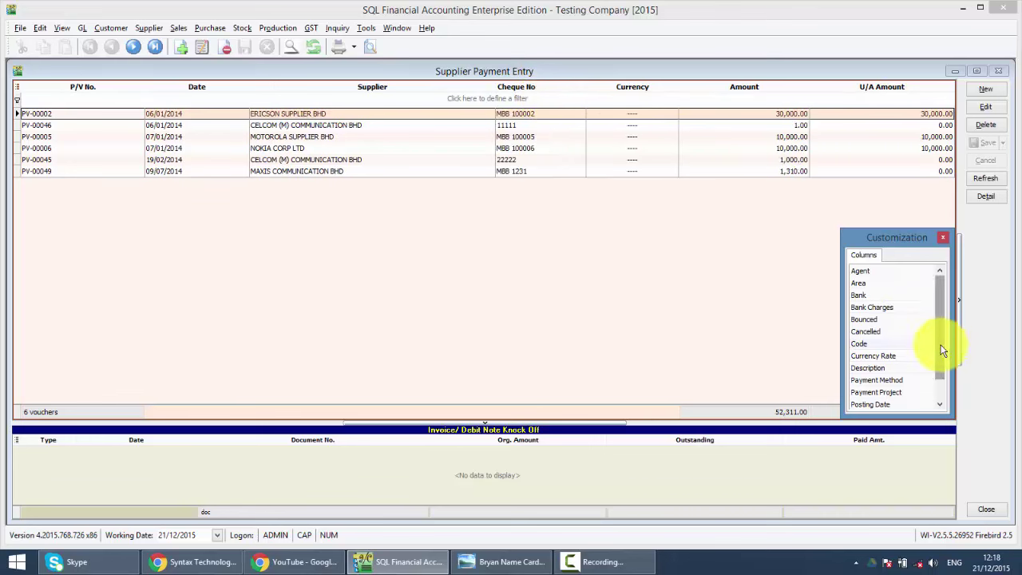
Filter the supplier payments by cheque number 1231, then clear the filter and dismiss the column customization
click(506, 99)
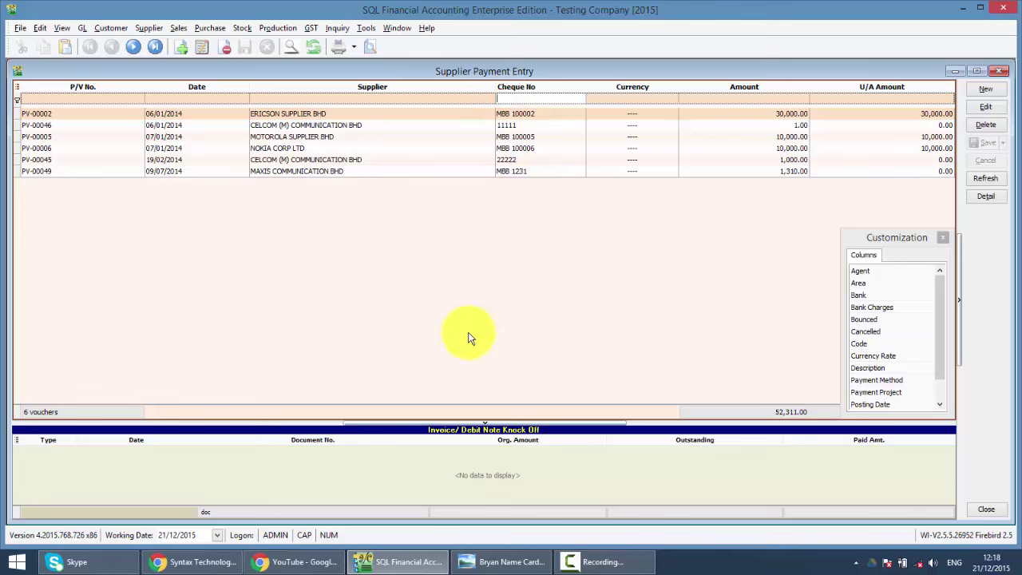
text(1231)
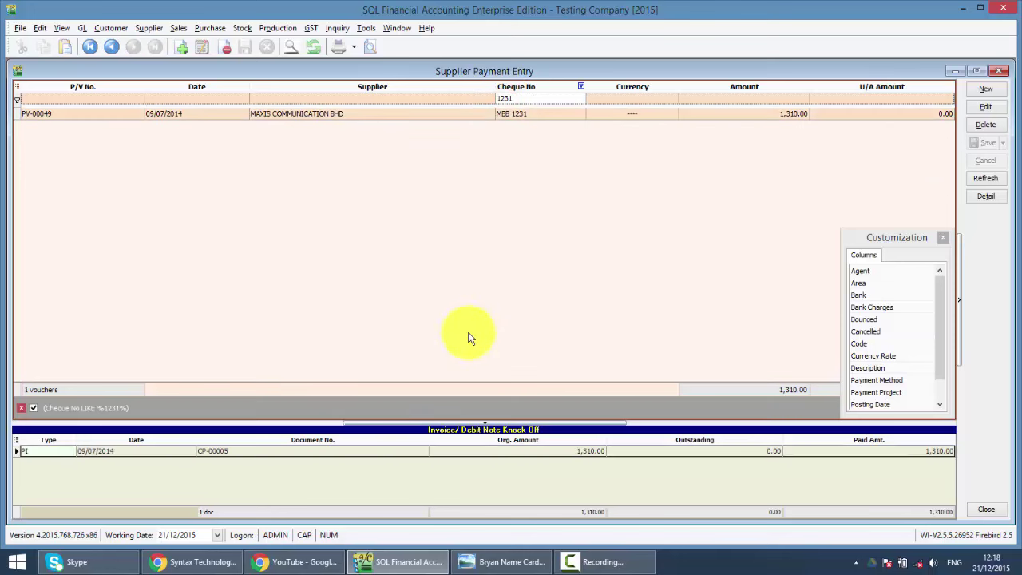
key(BackSpace)
key(BackSpace)
key(BackSpace)
key(BackSpace)
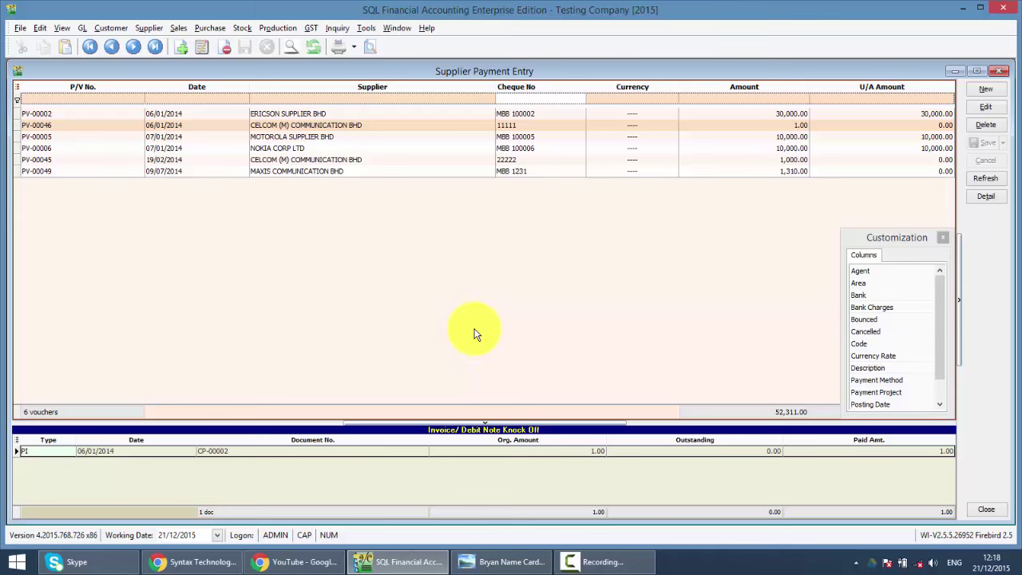
click(943, 237)
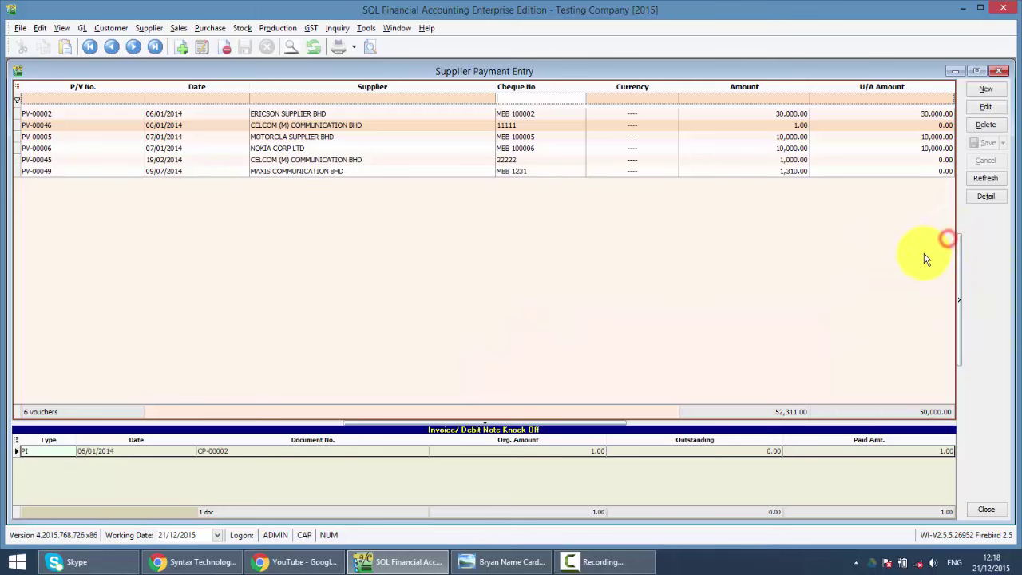
Start a new supplier payment to MAXIS COMMUNICATION BHD with a paid amount of 50.00
click(985, 92)
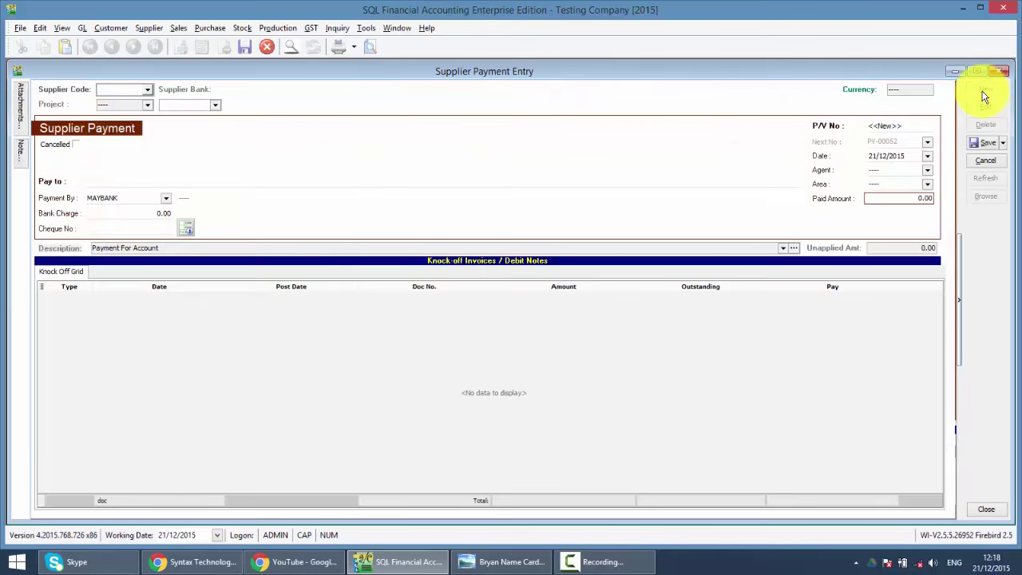
text(ma)
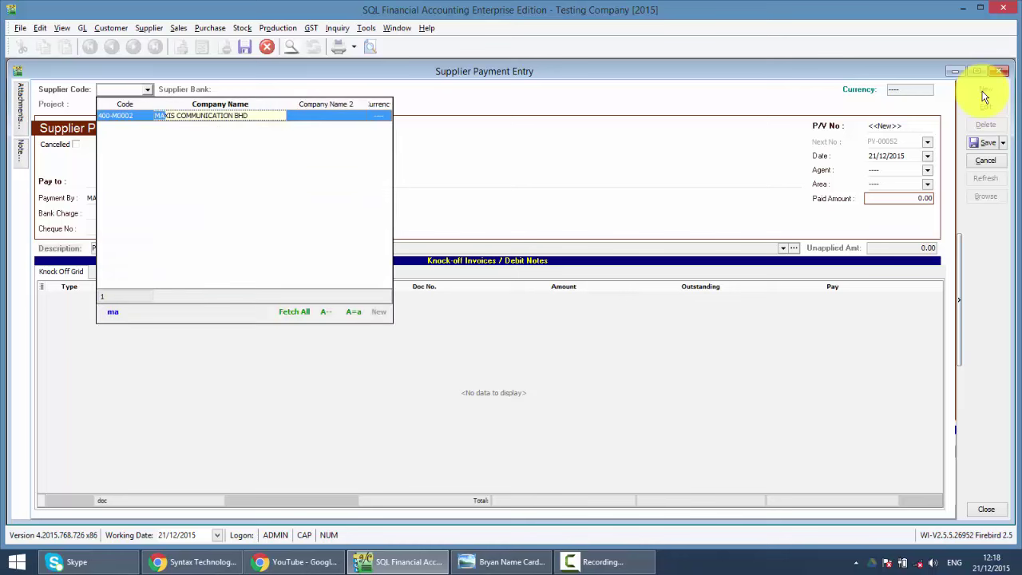
key(Return)
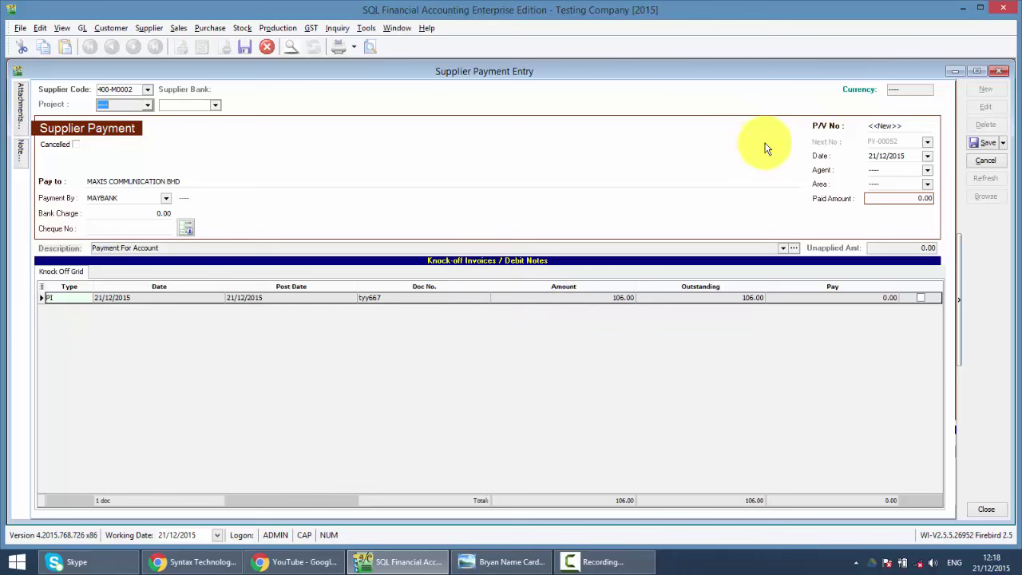
click(890, 199)
double_click(889, 199)
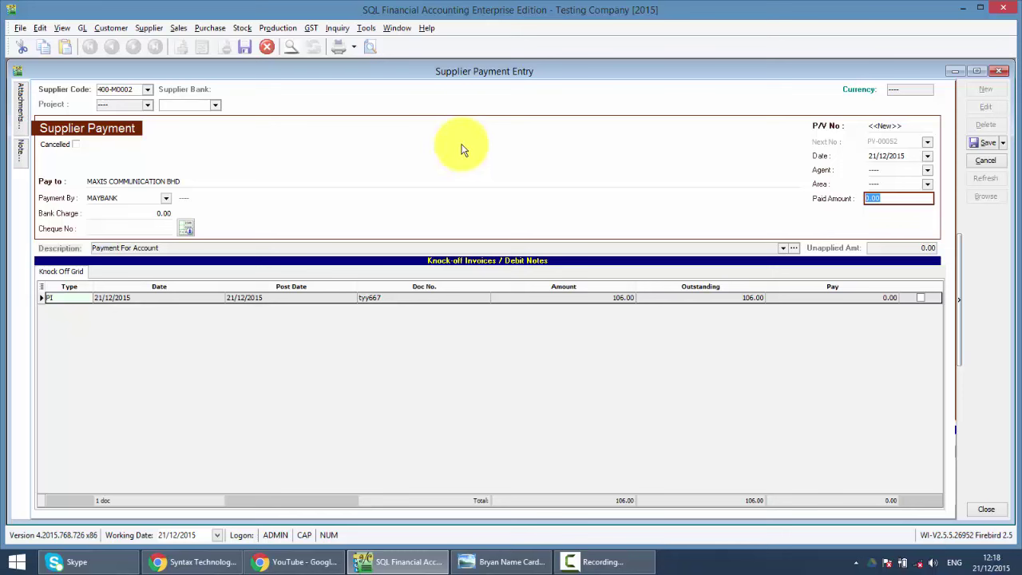
text(1)
text(50)
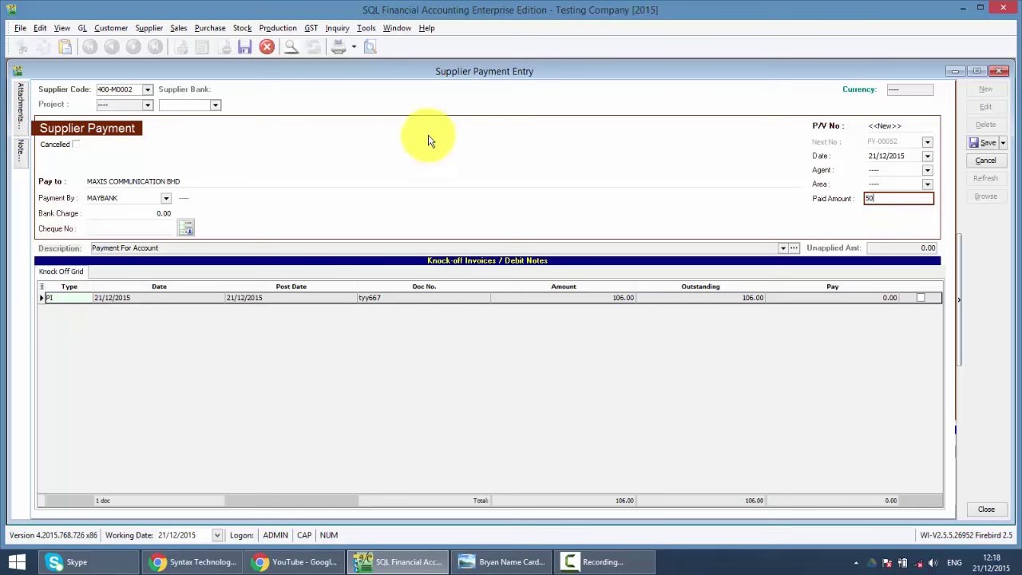
key(Tab)
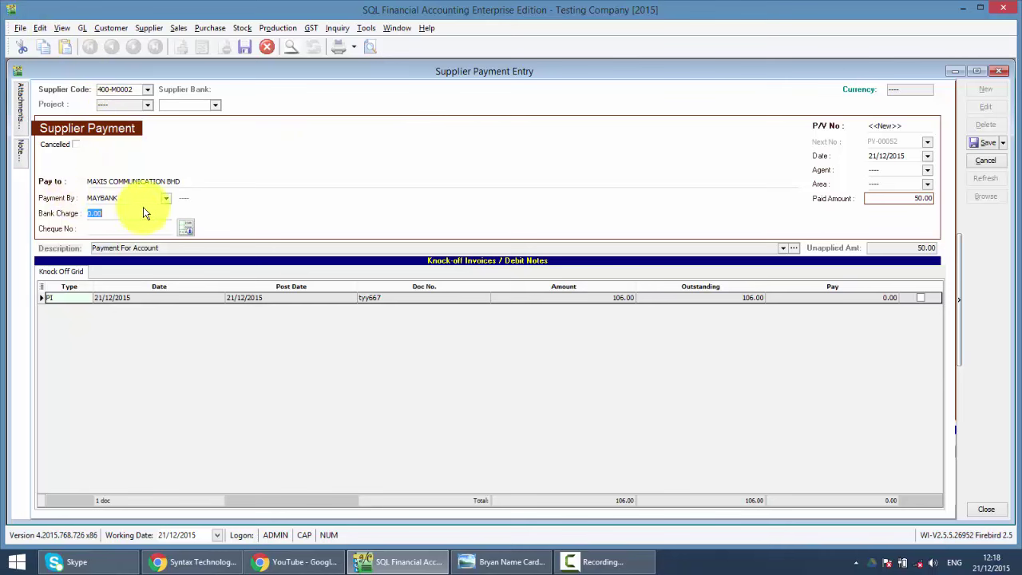
Set the payment to MAYBANK with cheque number MBB56666 and knock off invoice tyy667
click(166, 198)
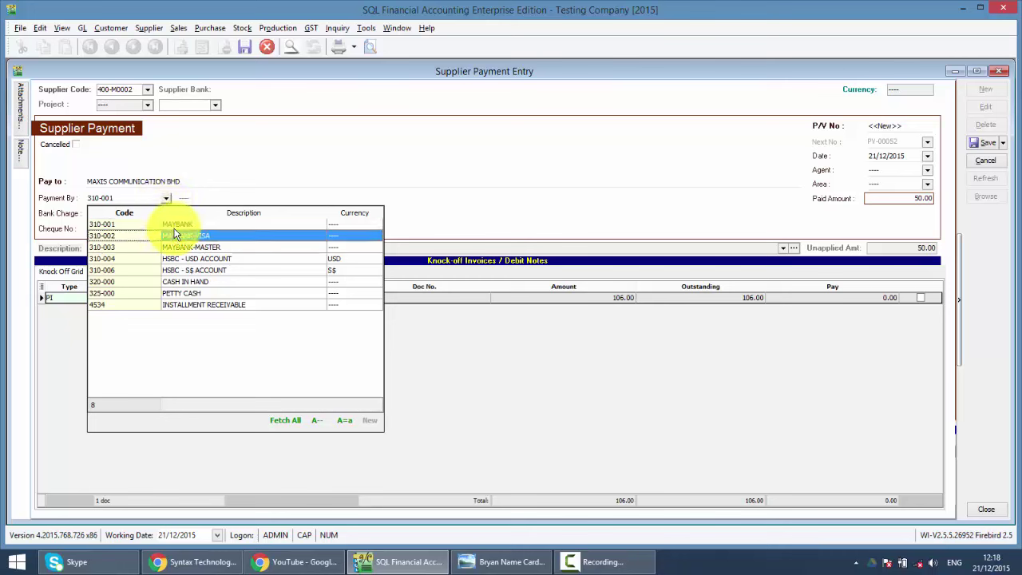
click(177, 224)
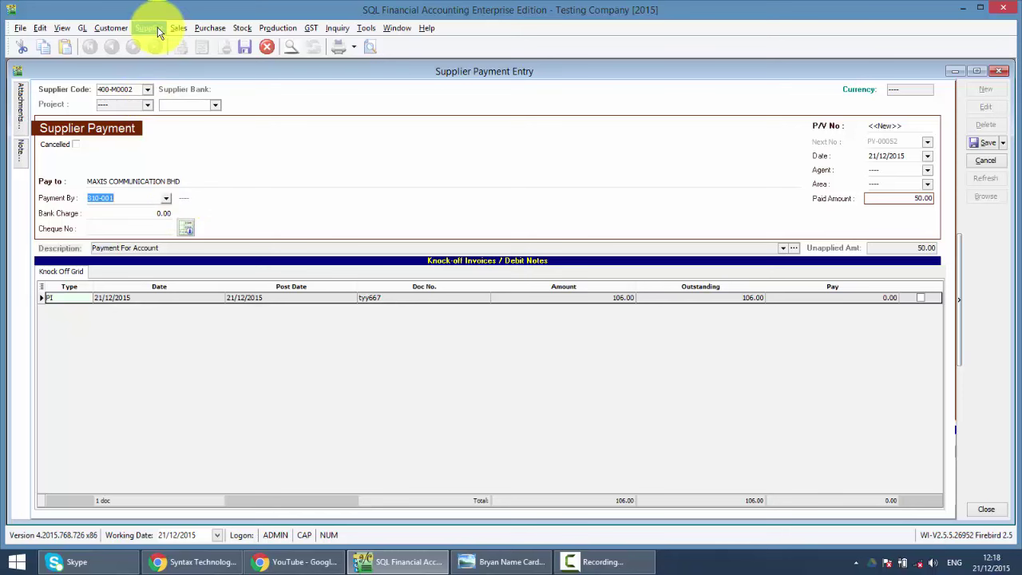
click(147, 229)
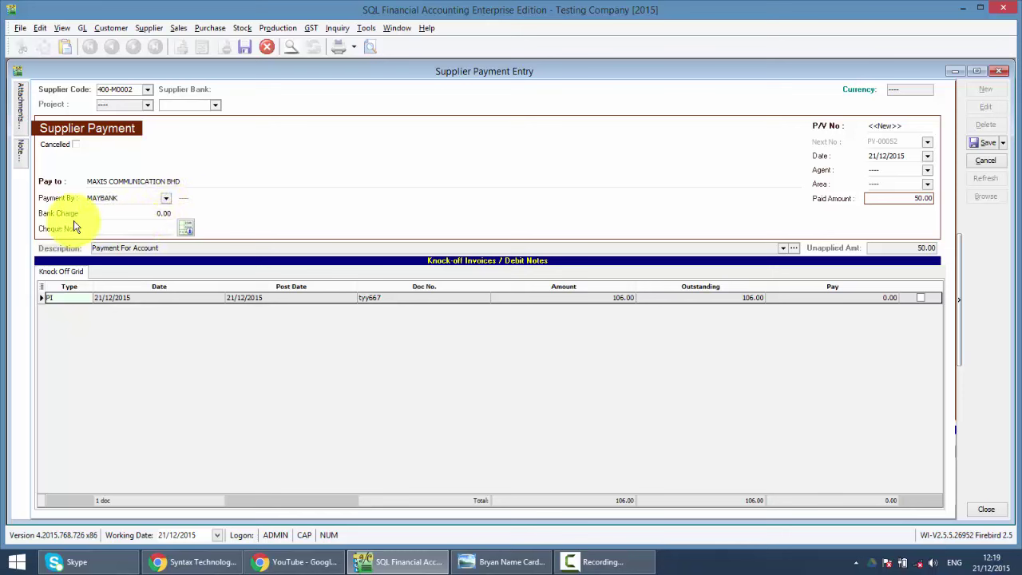
key(Caps_Lock)
text(MBB56666)
key(Caps_Lock)
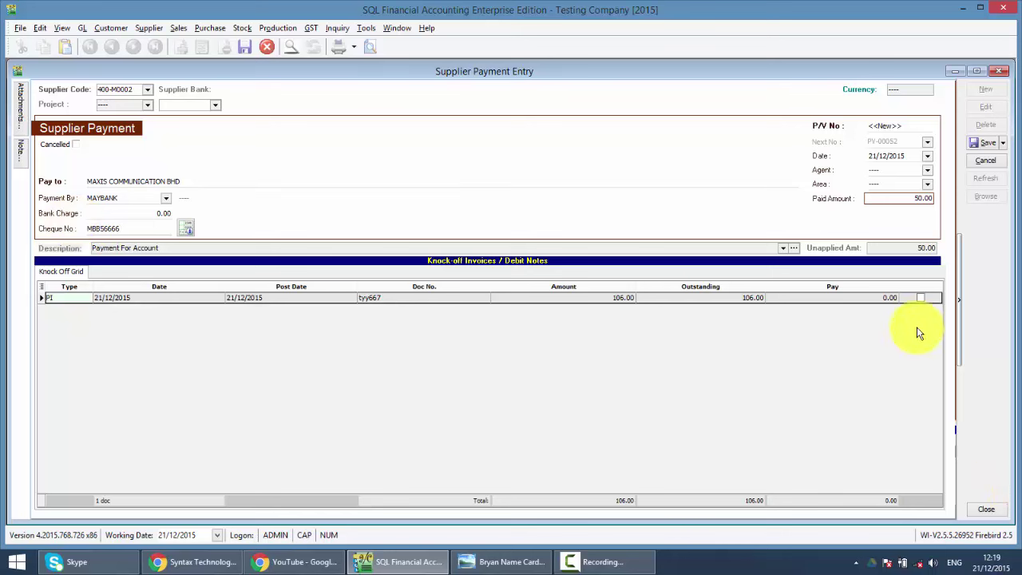
click(922, 297)
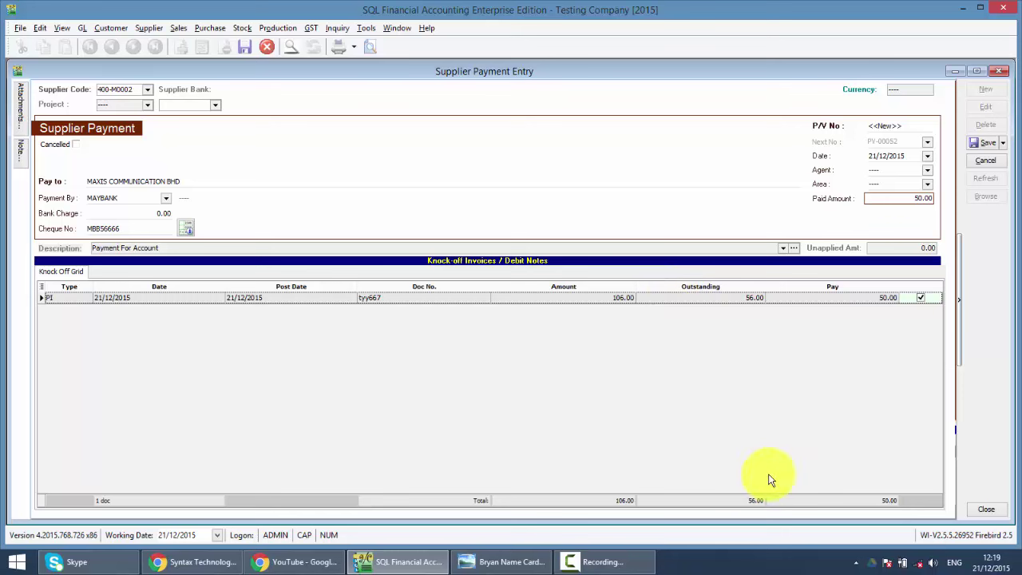
click(924, 300)
Create and save a supplier invoice from MAXIS COMMUNICATION BHD with a PURCHASE RAW MATERIAL line of 400
click(157, 31)
click(175, 61)
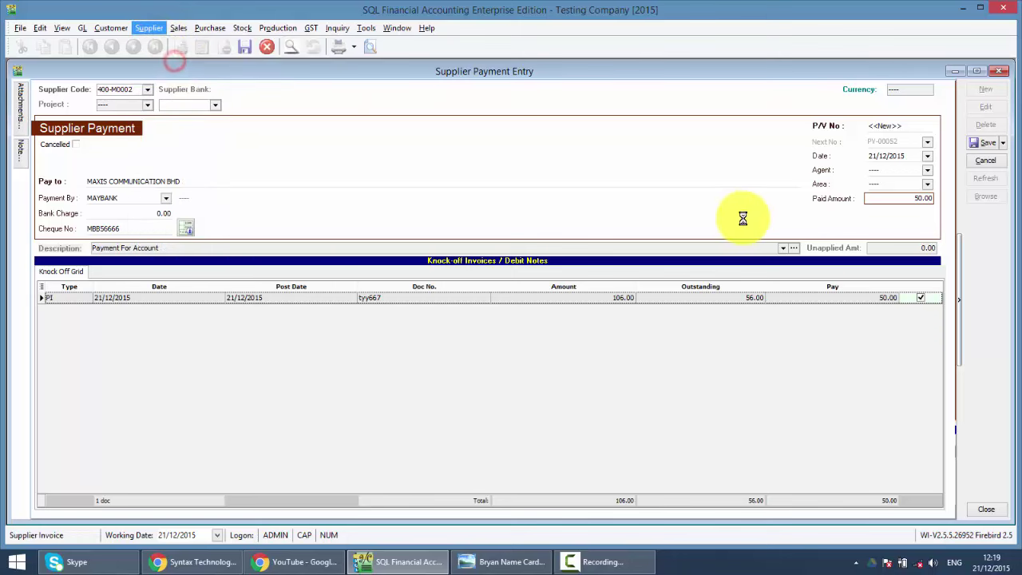
click(979, 89)
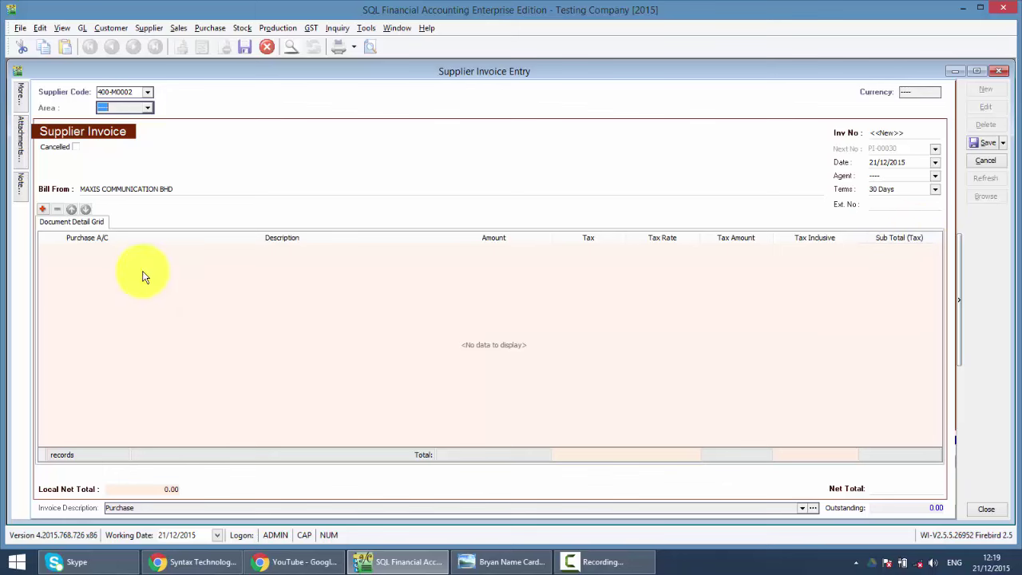
click(94, 247)
key(Return)
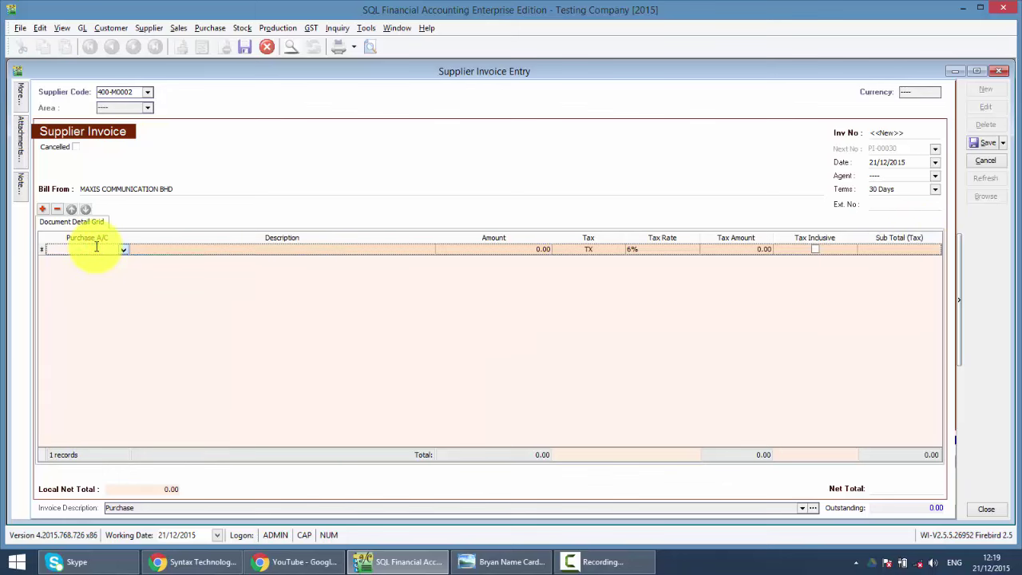
click(490, 248)
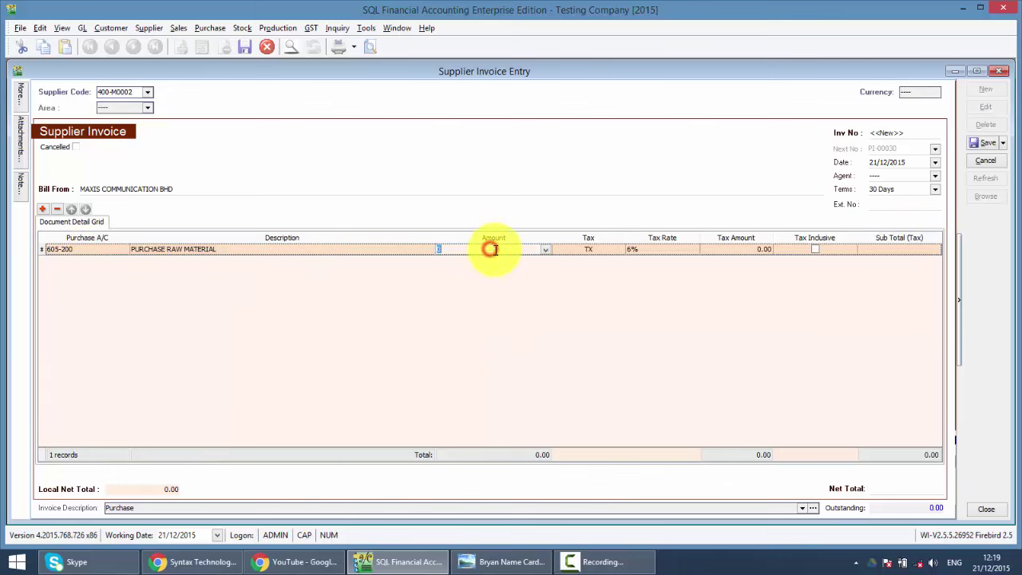
text(400)
key(Tab)
click(987, 142)
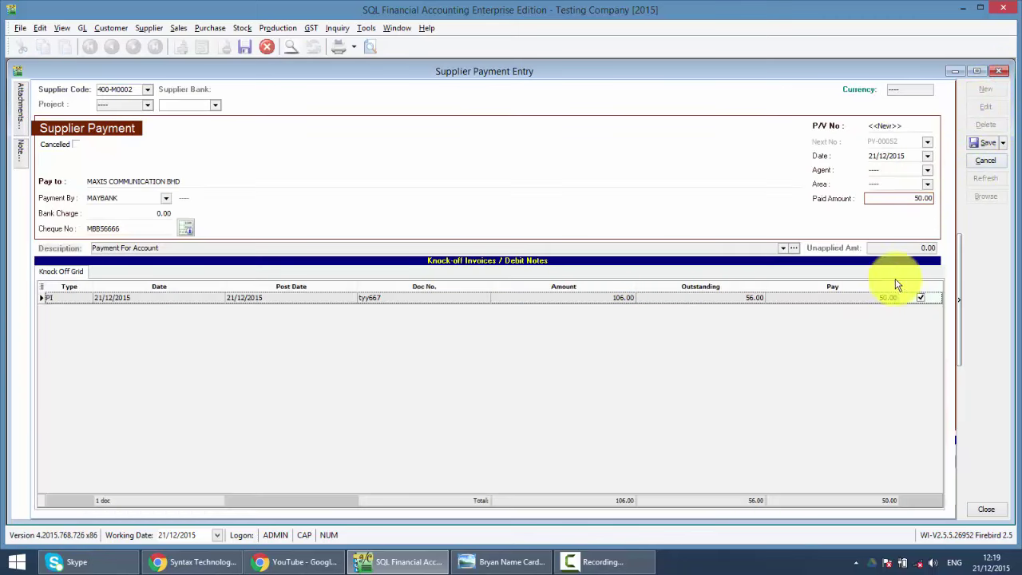
Cancel the unsaved supplier payment and discard its changes
right_click(988, 254)
click(981, 212)
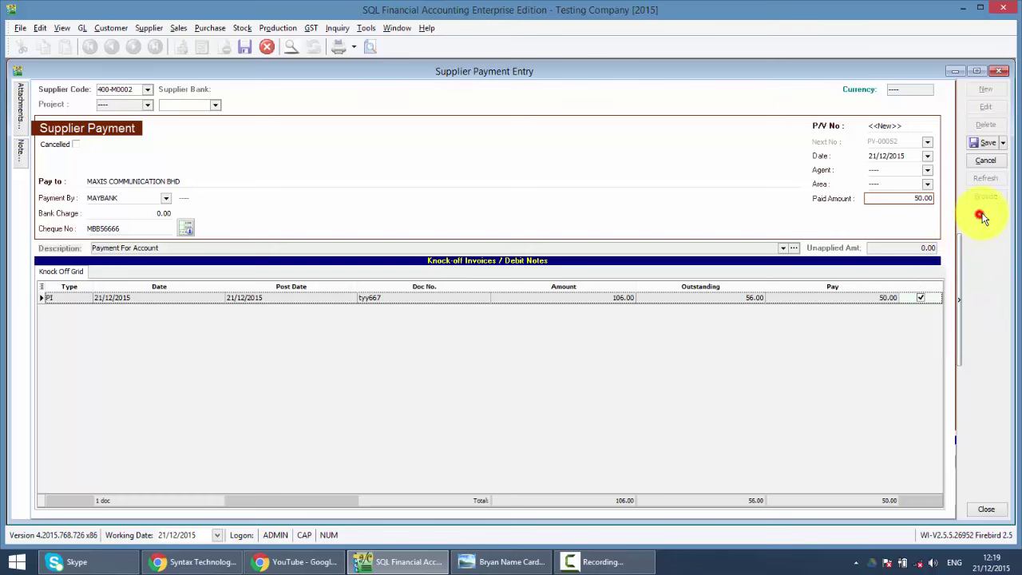
click(985, 160)
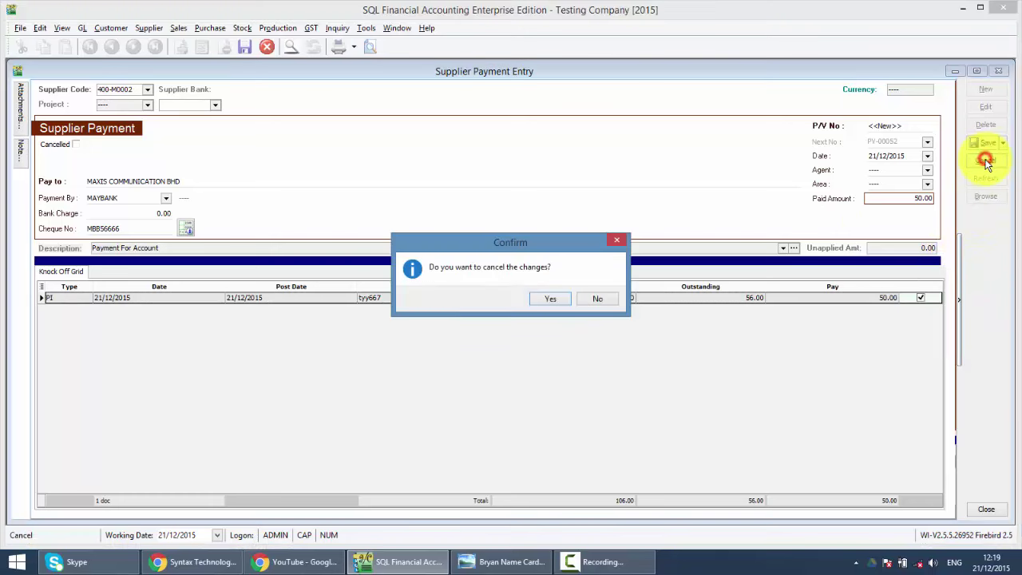
click(544, 298)
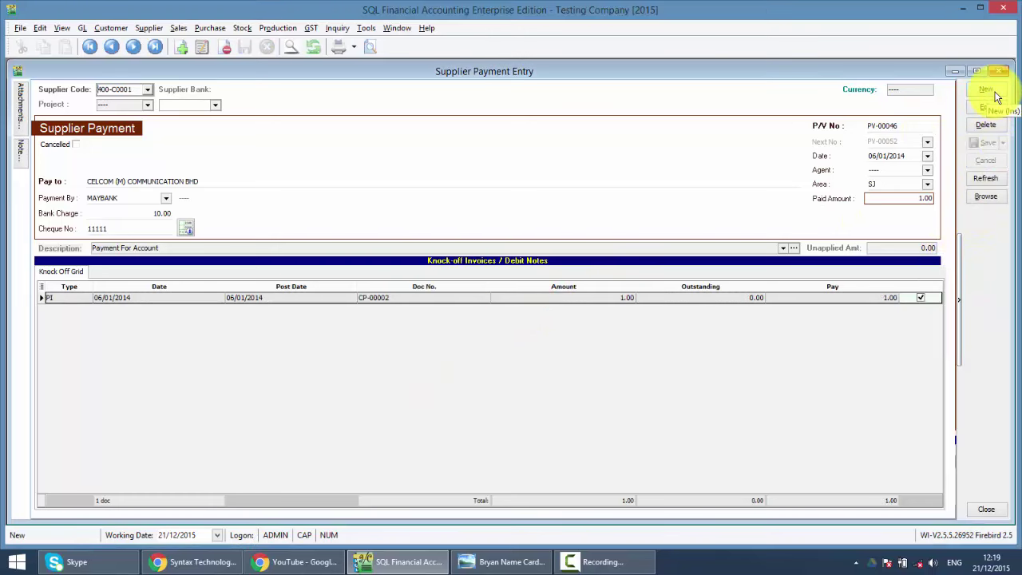
Start a new supplier payment to MAXIS COMMUNICATION BHD with a paid amount of 100.00 and cheque number MBB556
click(993, 91)
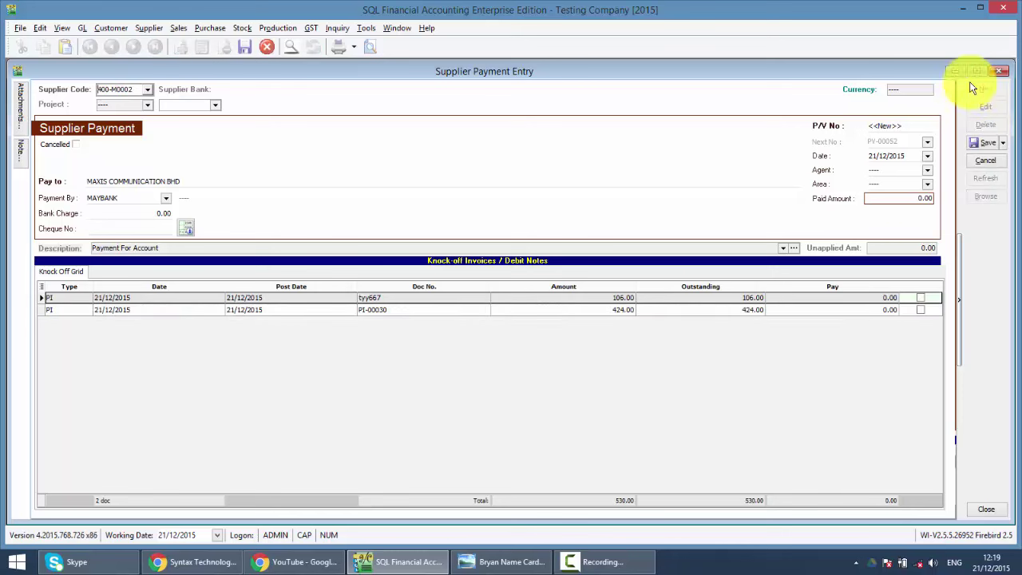
click(239, 310)
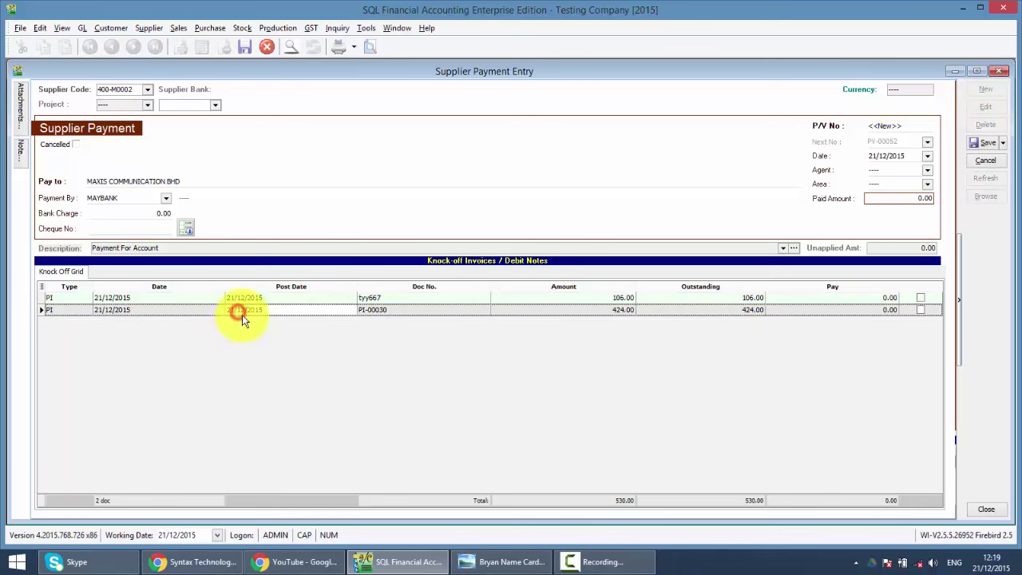
click(897, 197)
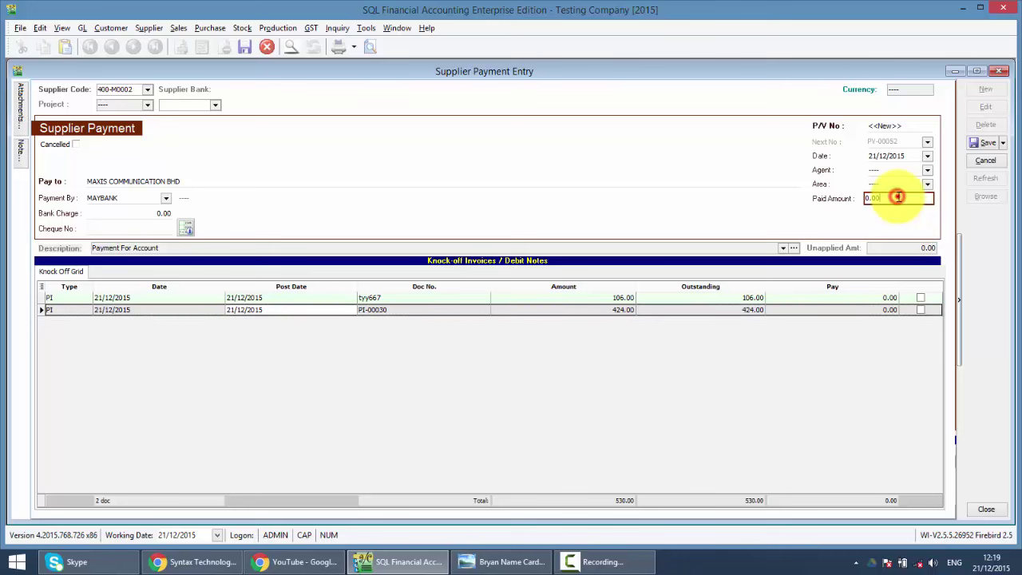
text(100)
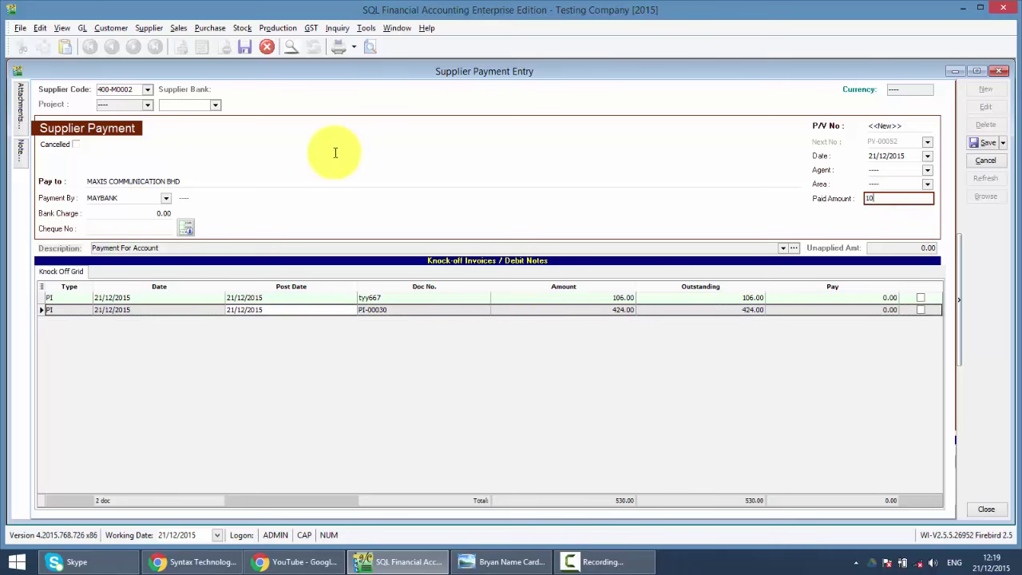
click(104, 229)
key(Caps_Lock)
text(MBB556)
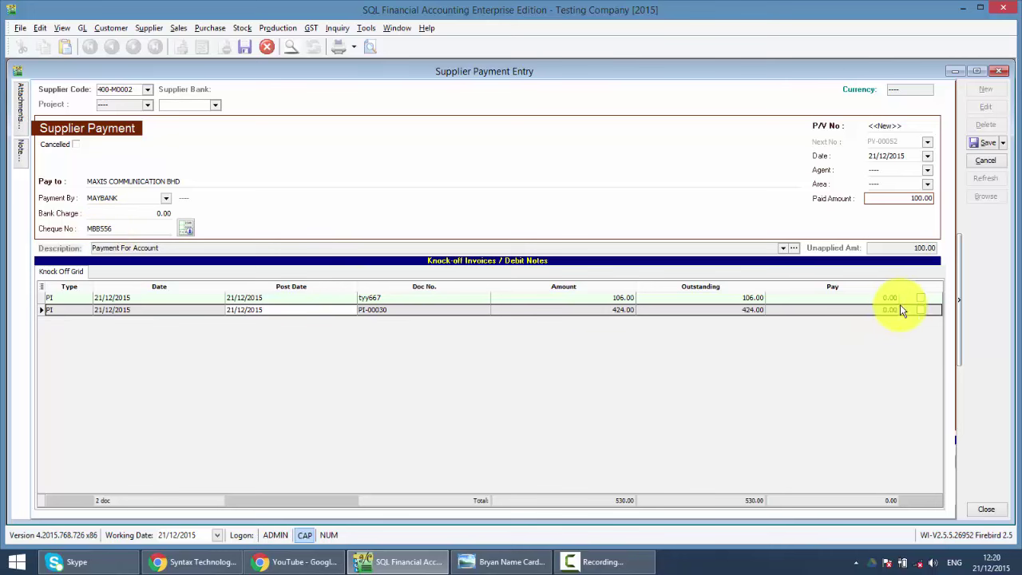
Knock off 80.00 against invoice tyy667 and 20.00 against invoice PI-00030, and save the supplier payment
click(920, 297)
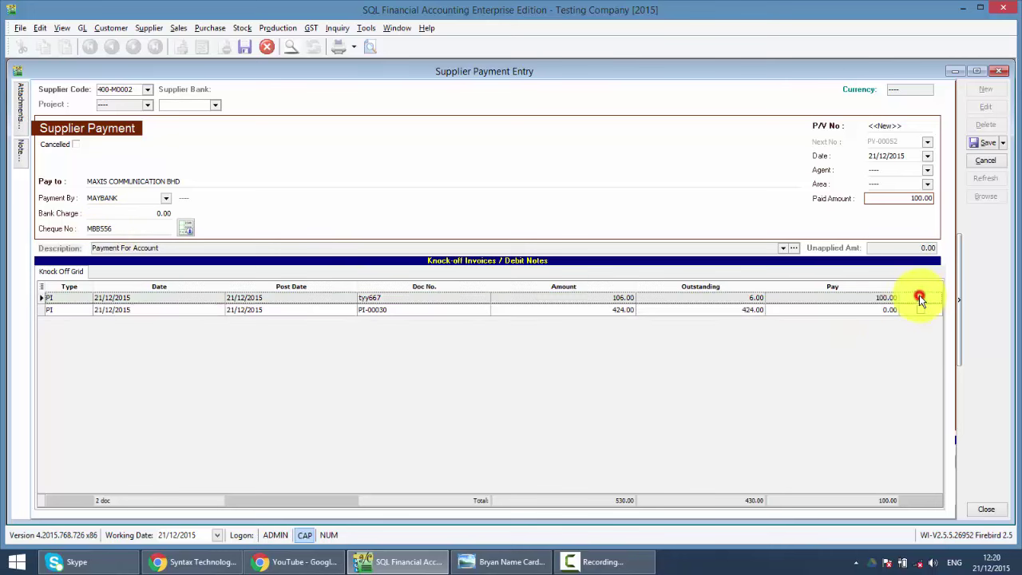
click(862, 299)
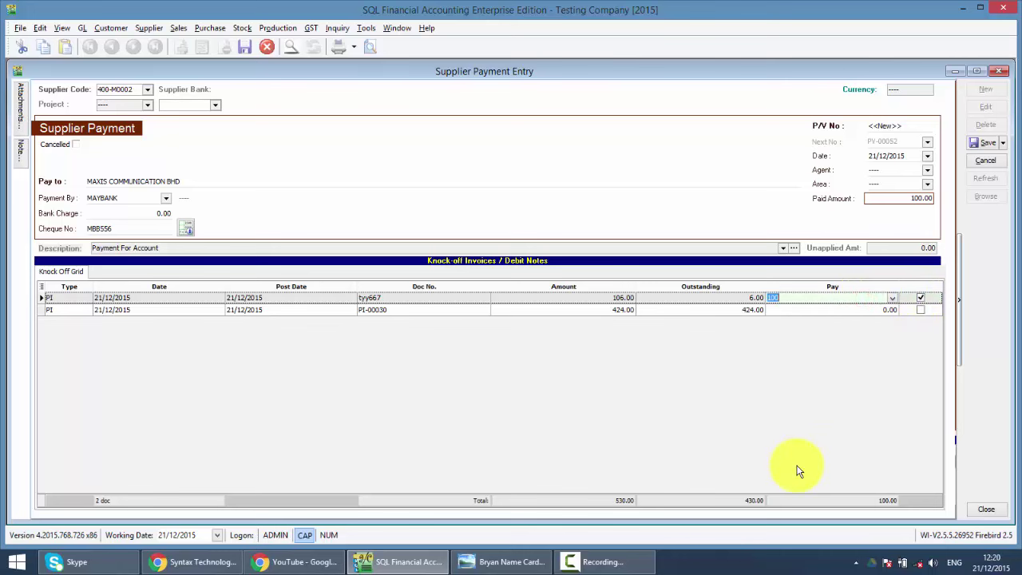
text(80)
click(920, 309)
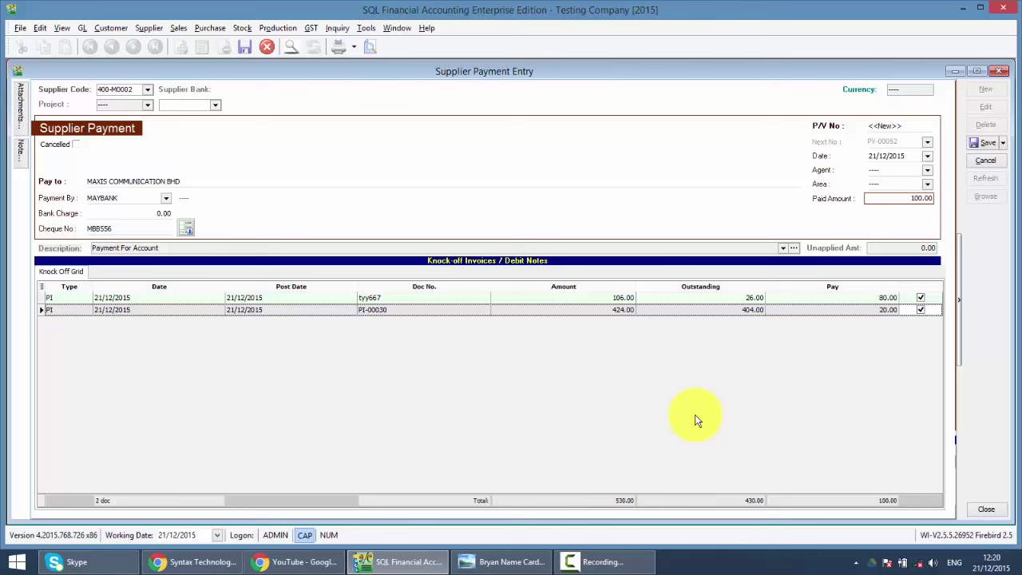
click(978, 143)
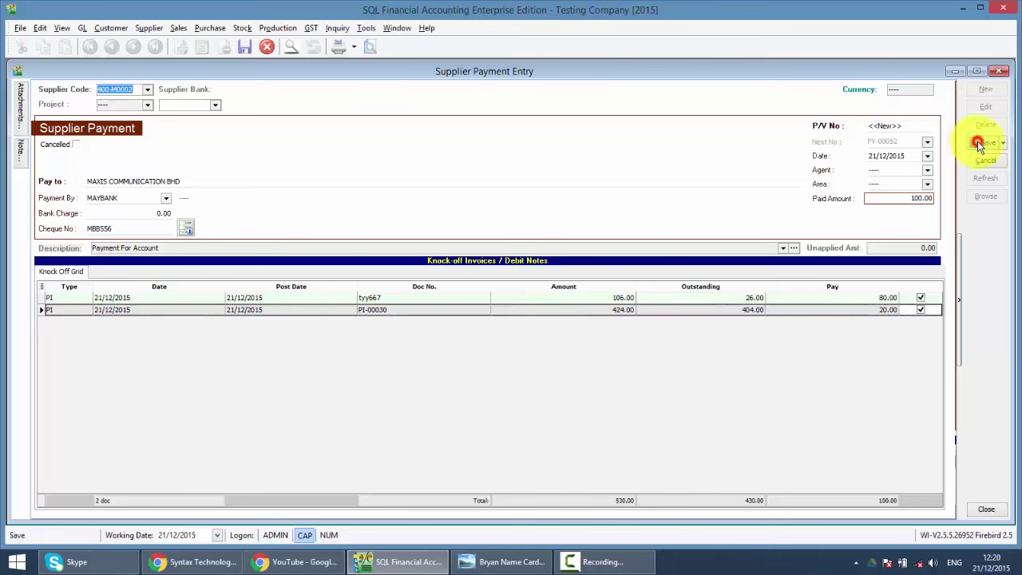
Preview the saved payment with the GL Payment Voucher - Detail - Half (GST) report and examine the whole voucher
click(374, 45)
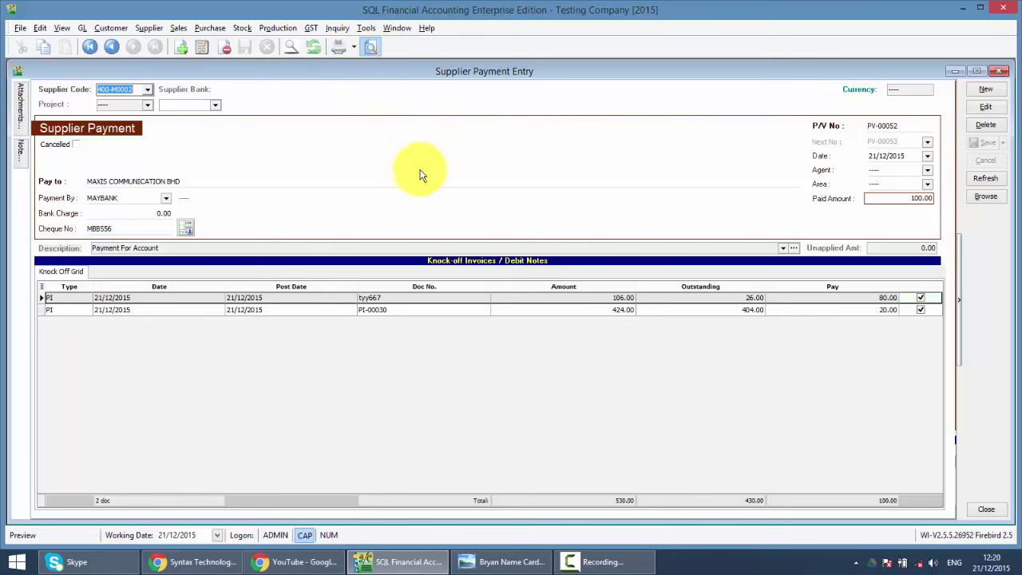
click(424, 253)
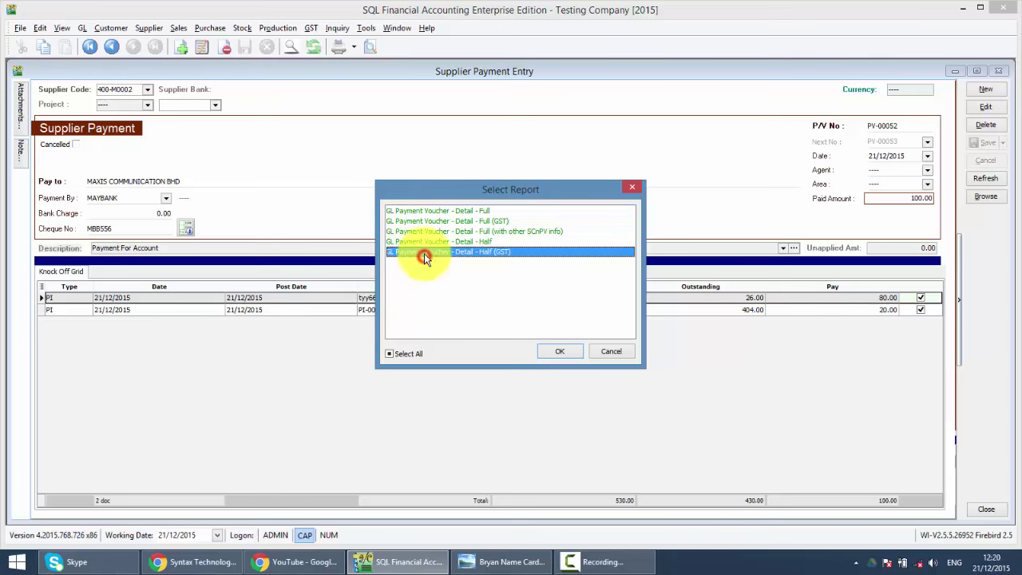
double_click(424, 252)
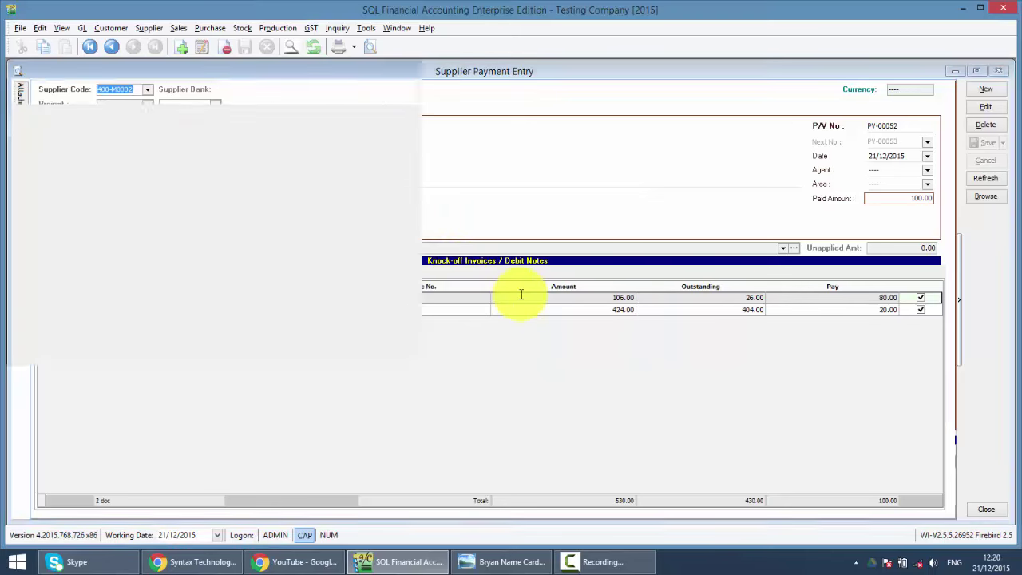
scroll(520, 299, down, 2)
scroll(521, 295, down, 3)
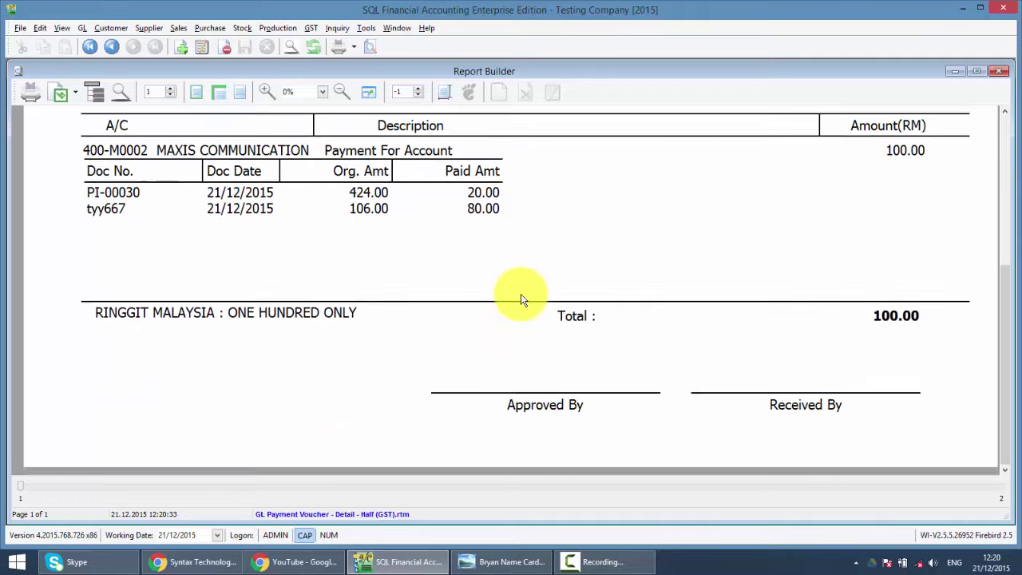
scroll(520, 295, up, 6)
scroll(520, 296, down, 4)
scroll(521, 296, down, 2)
scroll(520, 295, up, 5)
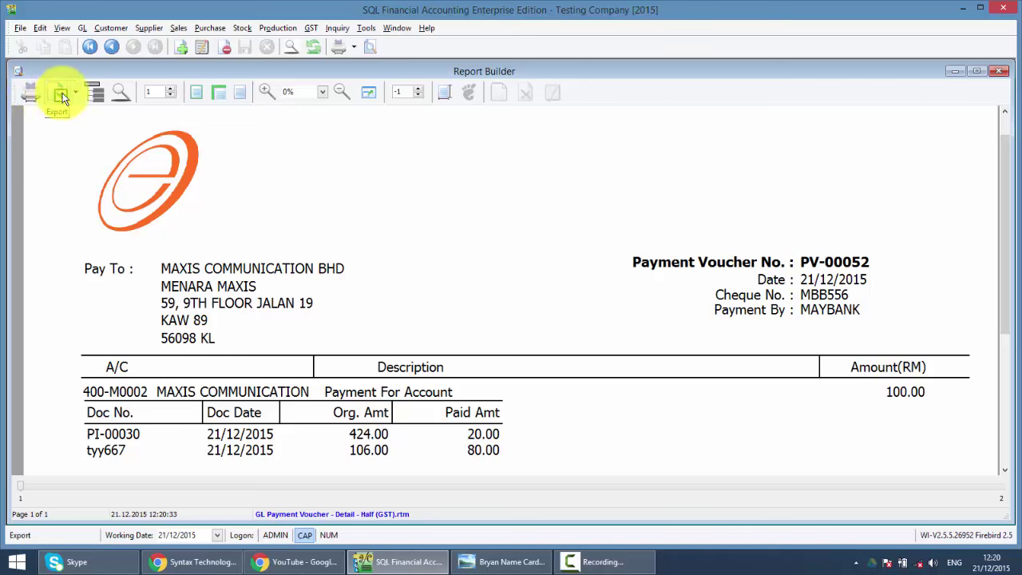
Look at the export formats offered for the payment voucher and close the report preview
click(72, 95)
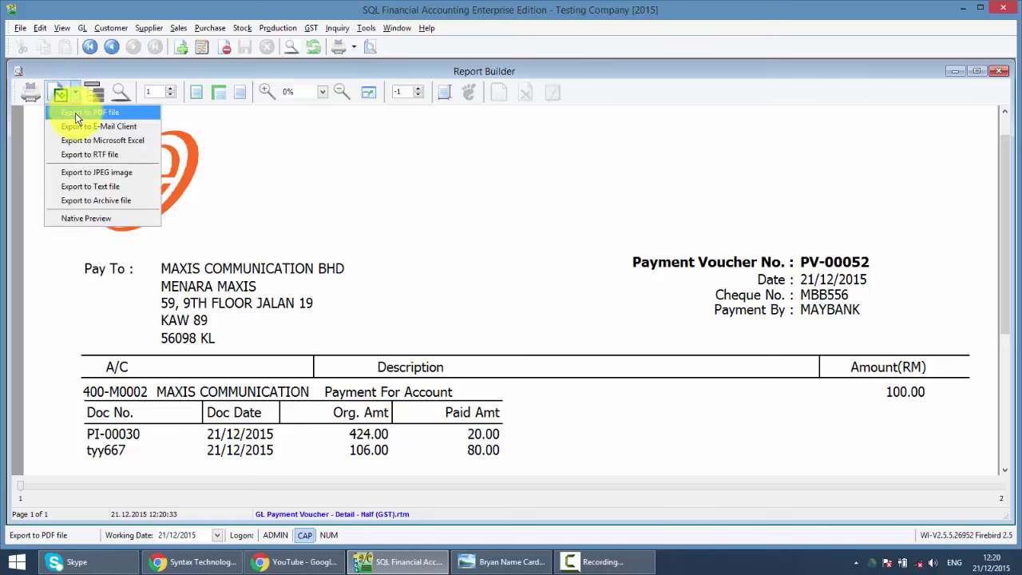
click(450, 184)
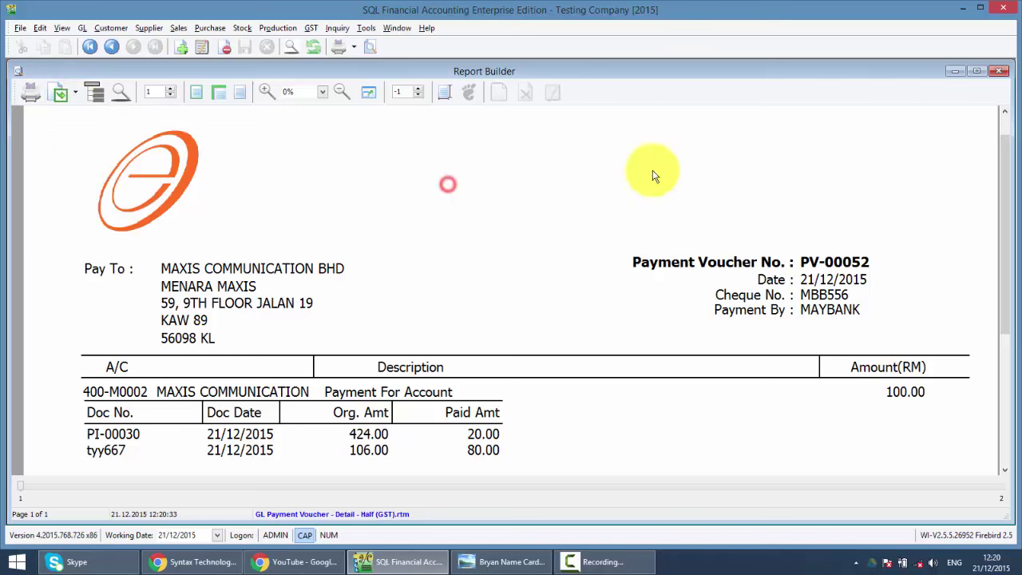
click(1002, 71)
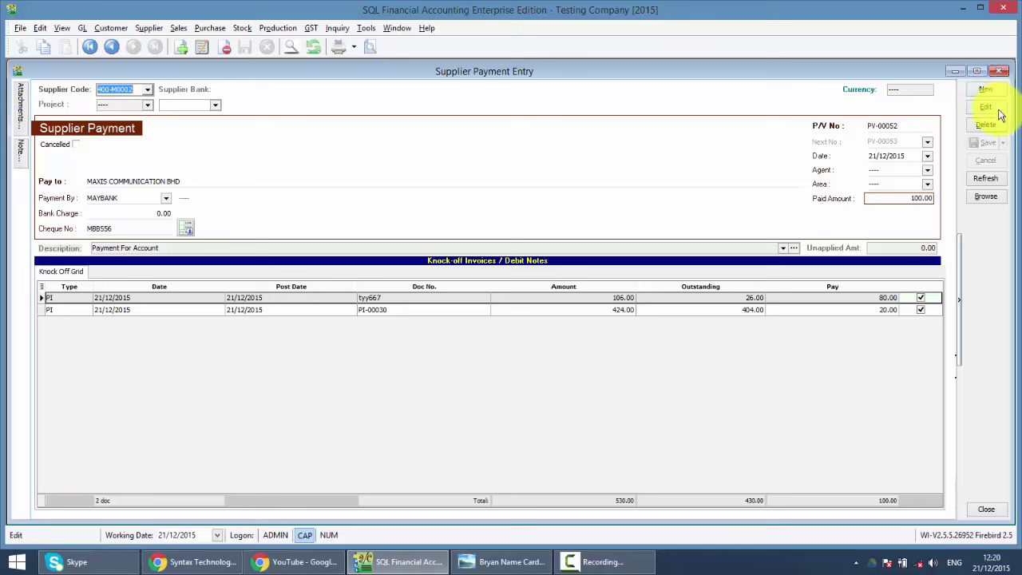
Reopen the saved supplier payment for editing and set its posting date to 30/12/2015
click(990, 106)
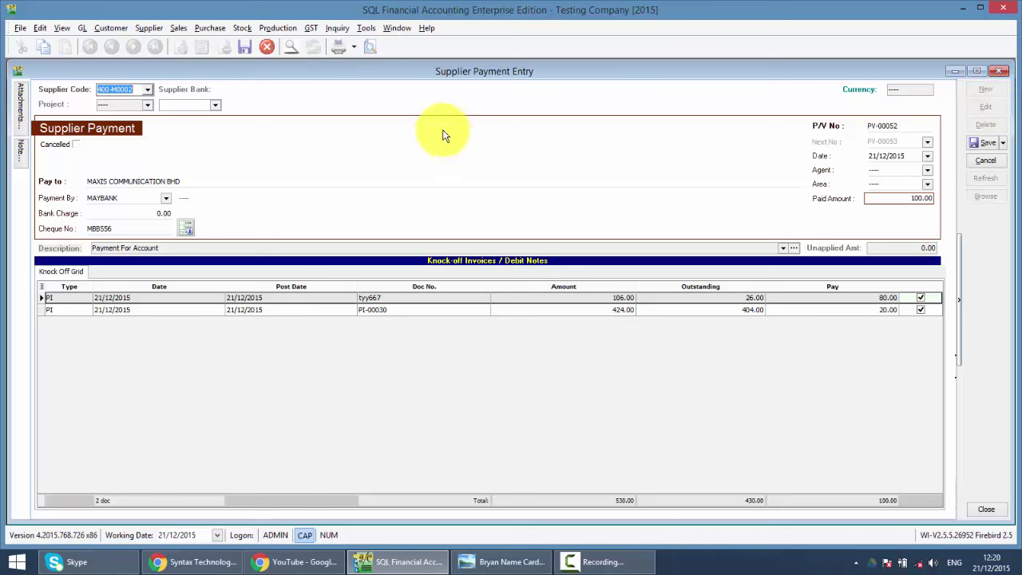
right_click(459, 144)
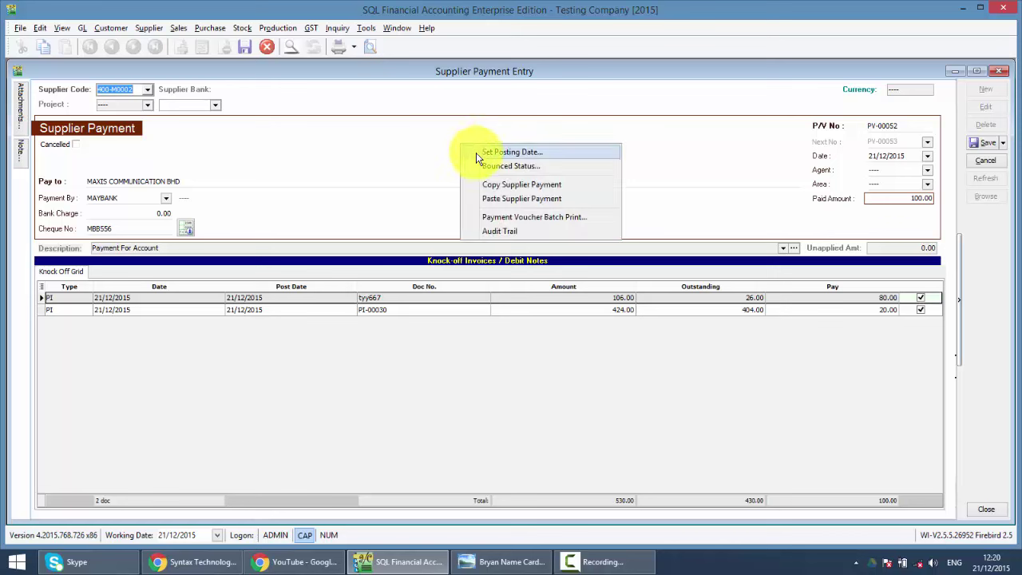
click(479, 153)
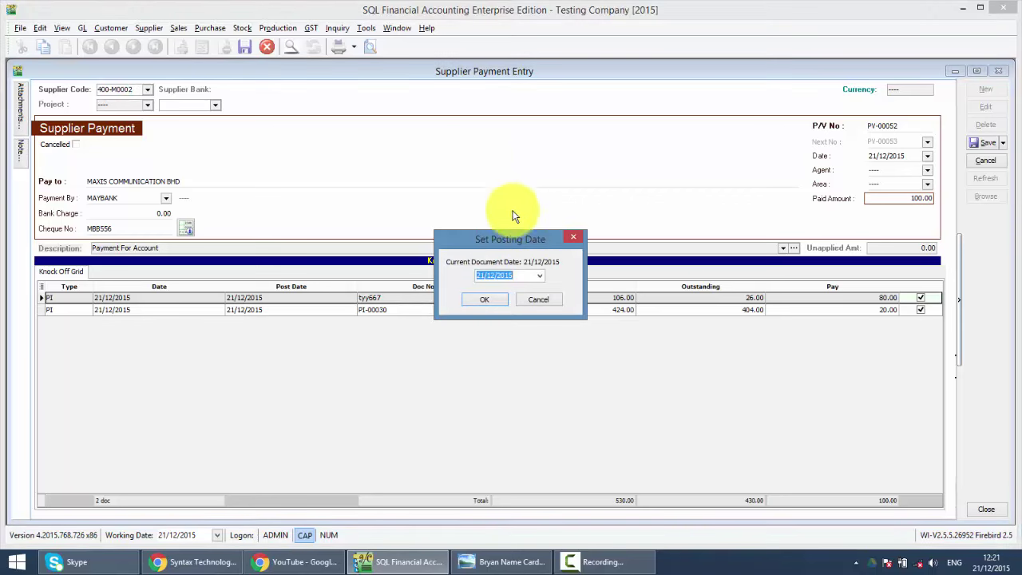
click(481, 276)
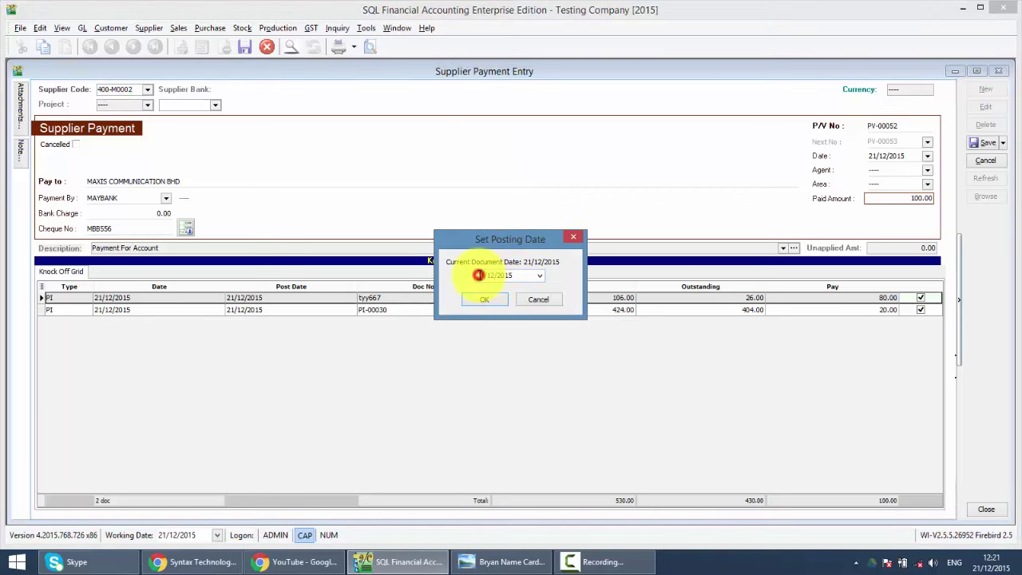
text(30)
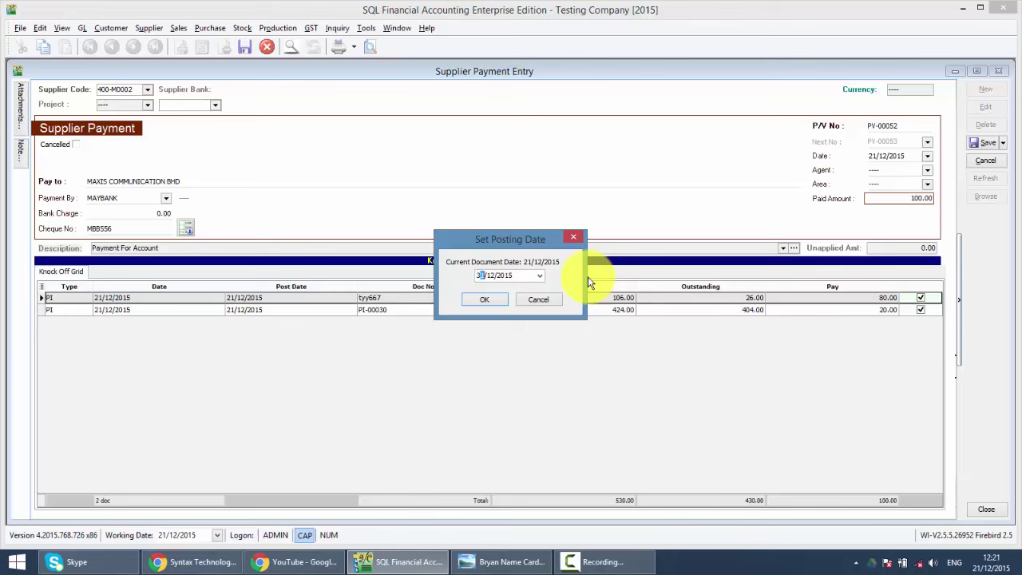
click(496, 298)
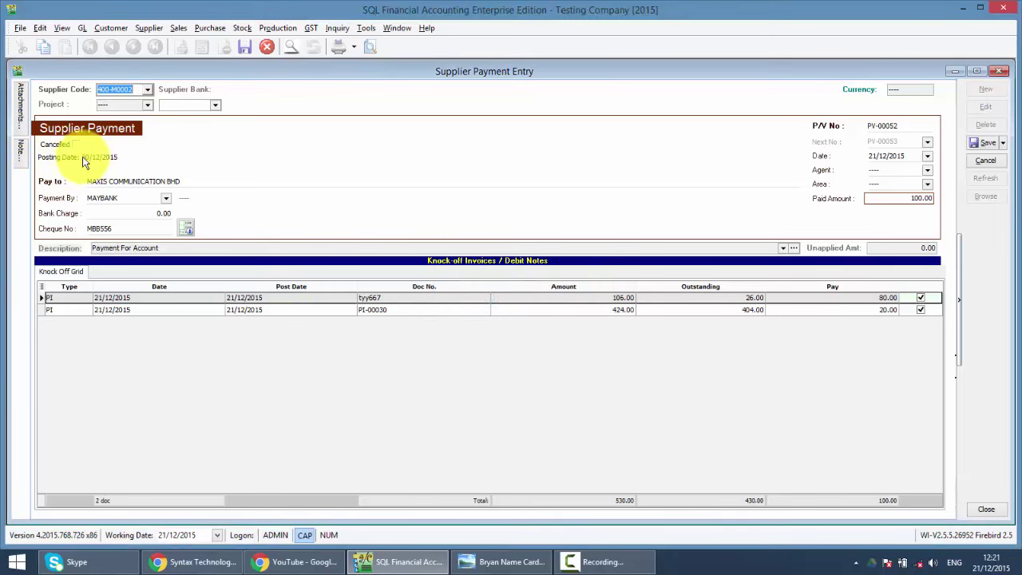
Clear the posting date of the supplier payment
right_click(544, 147)
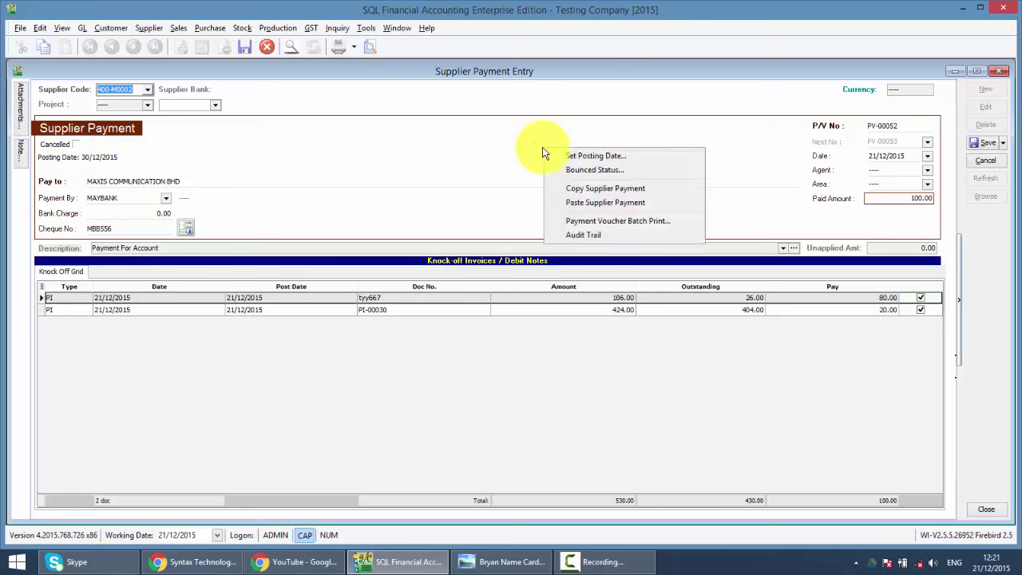
click(551, 152)
key(Delete)
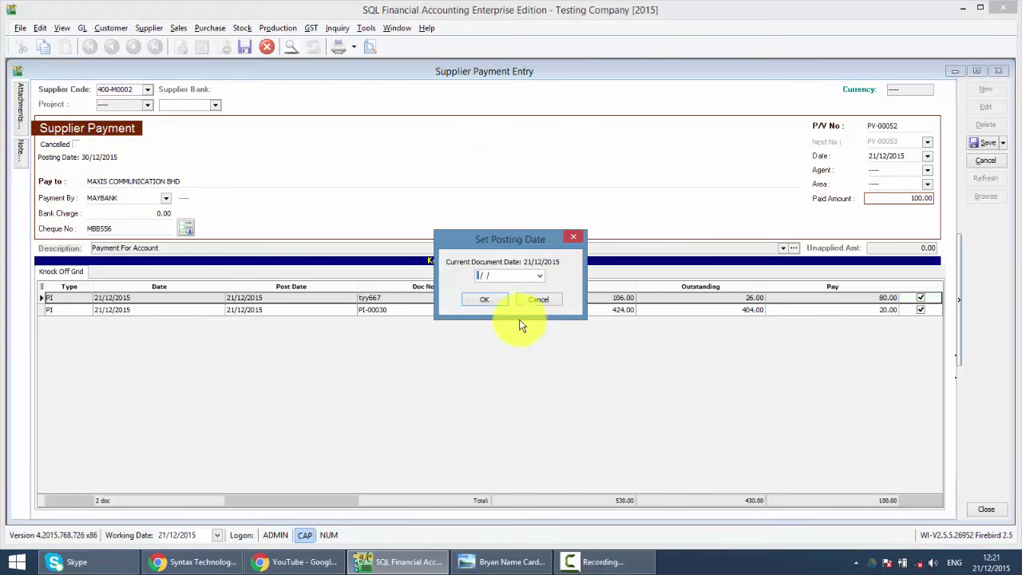
click(494, 303)
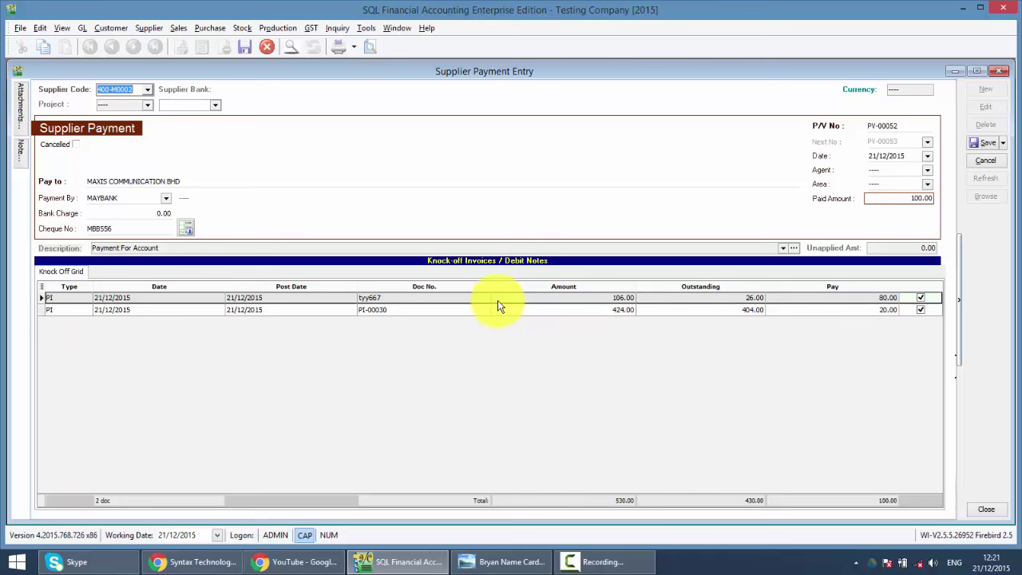
Mark the supplier payment's cheque as bounced on 21/12/2015
right_click(467, 131)
click(491, 149)
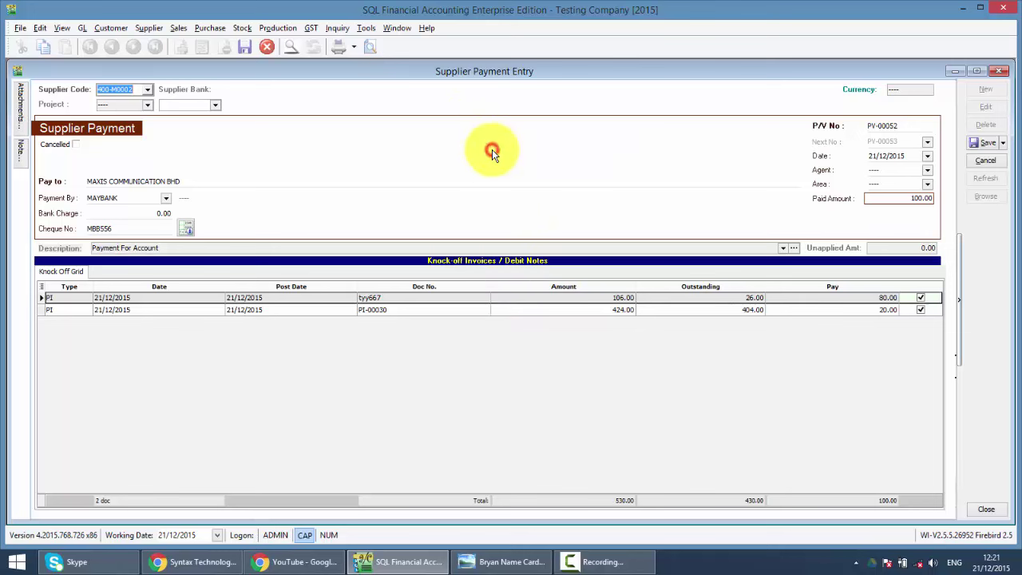
click(476, 264)
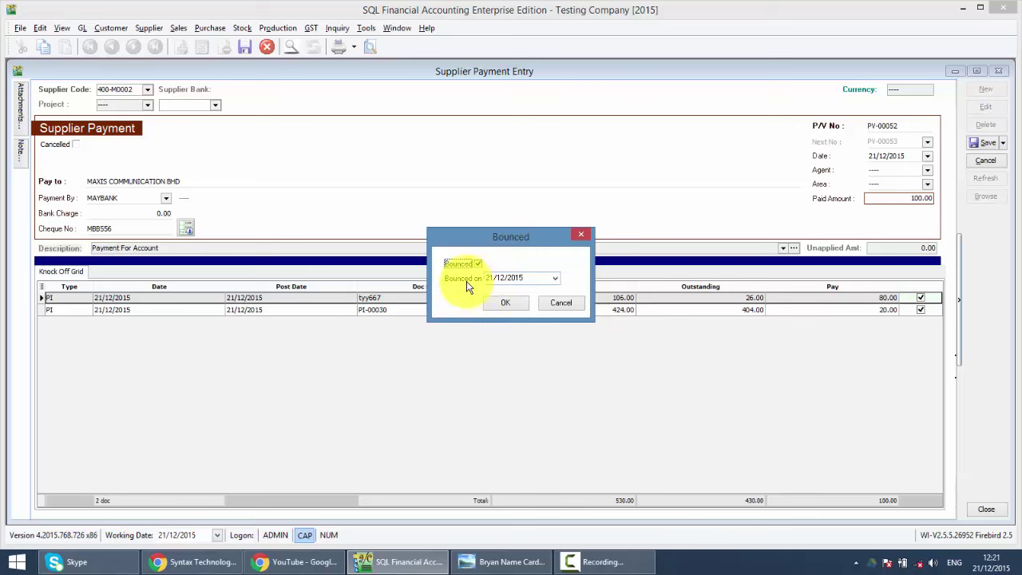
click(504, 303)
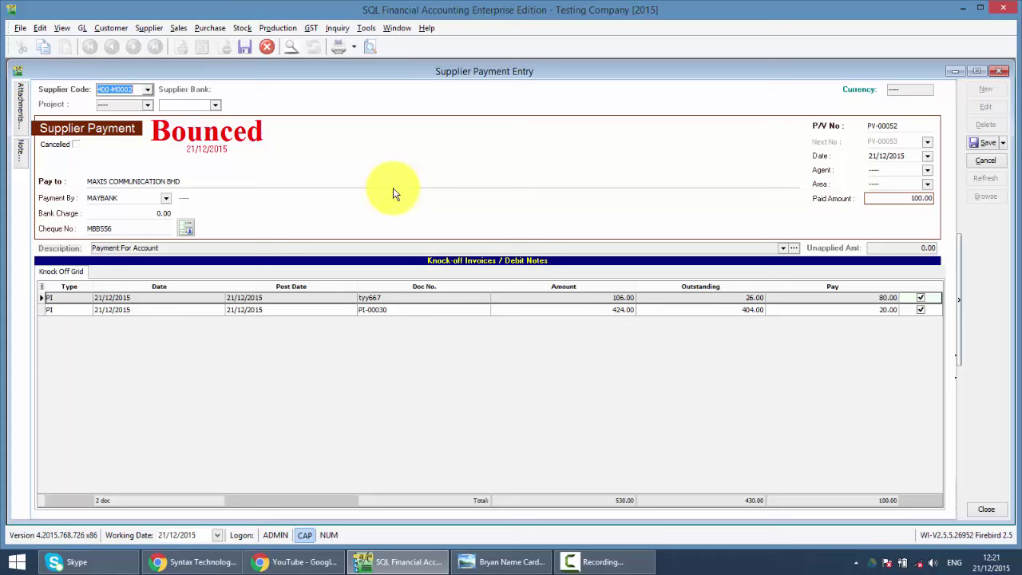
Switch to the Chrome window with the Syntax Technologies Facebook page and look through its timeline
click(220, 558)
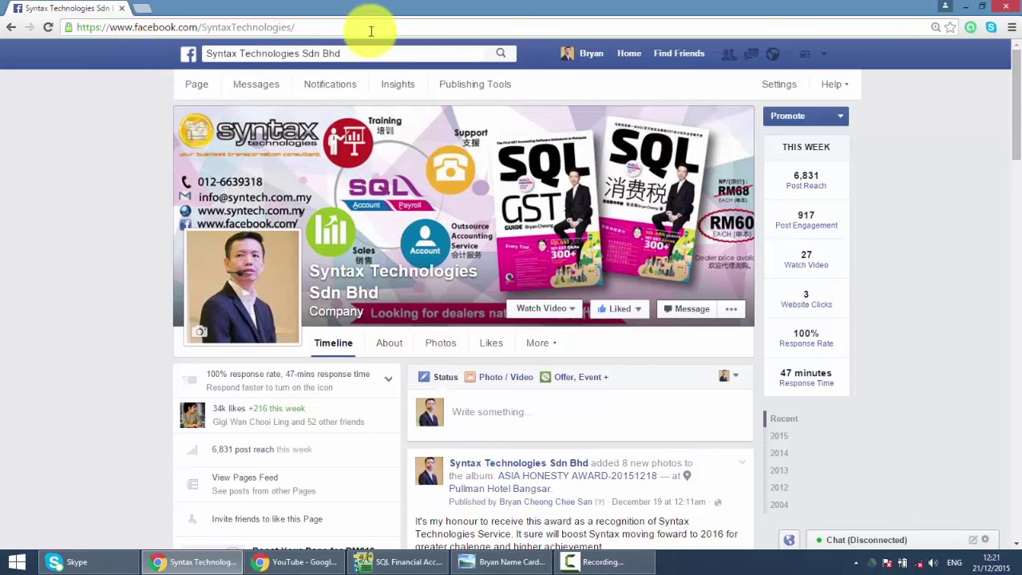
mouse_move(620, 319)
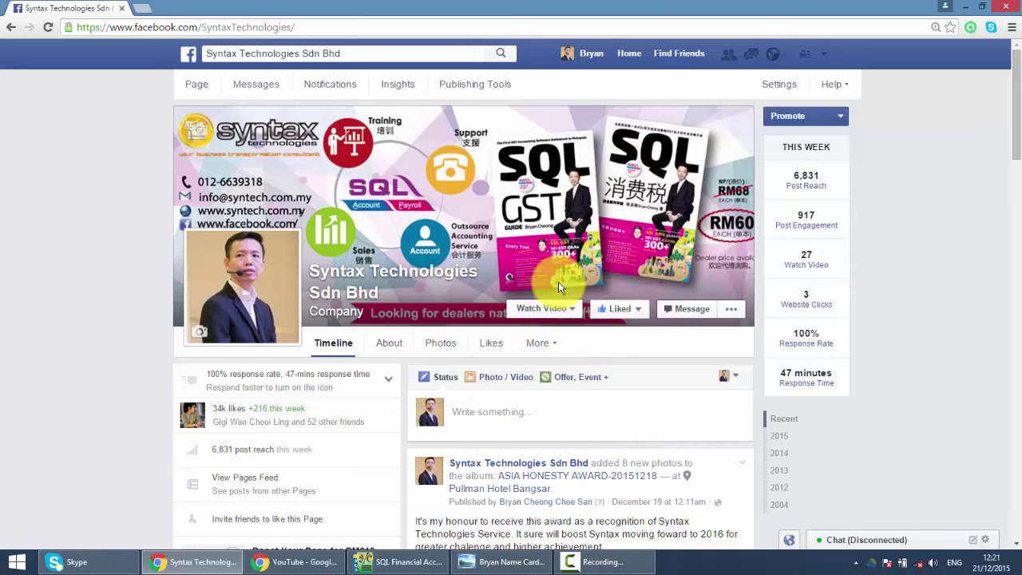
scroll(559, 281, down, 10)
scroll(558, 271, up, 12)
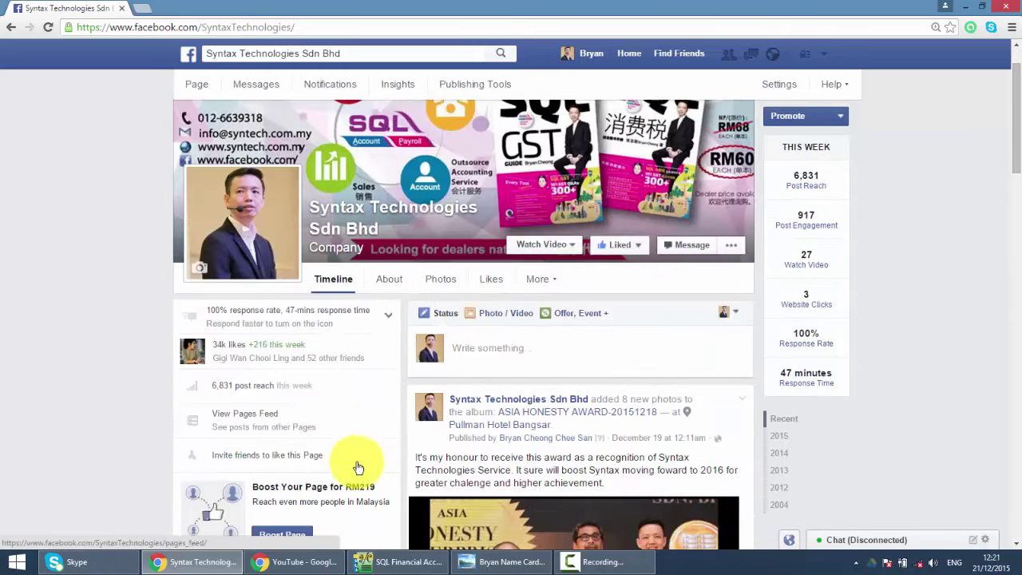
View the tutorial video list on the syntech.com.my YouTube page and the business card image in Windows Photo Viewer
click(300, 561)
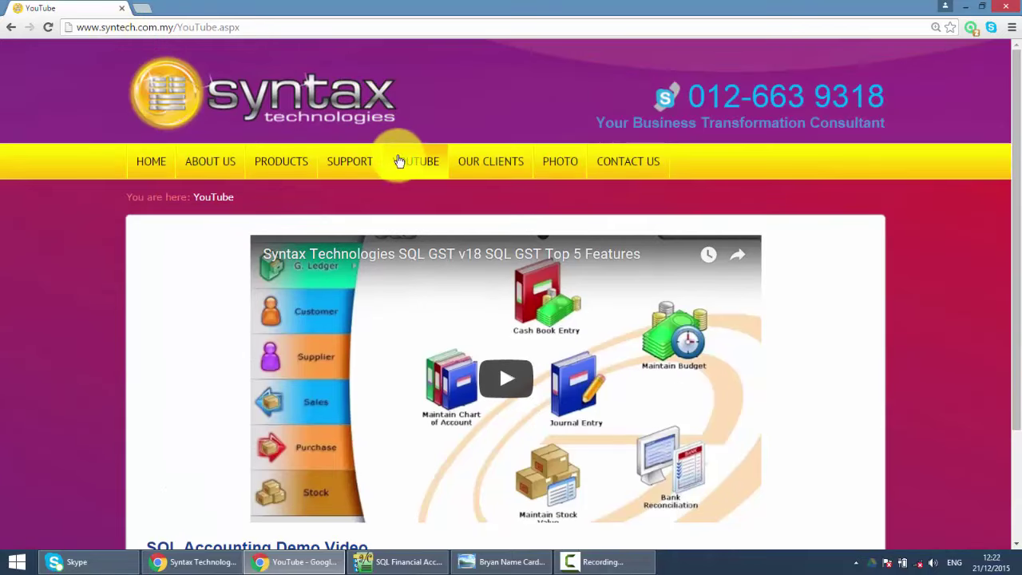
scroll(434, 239, down, 2)
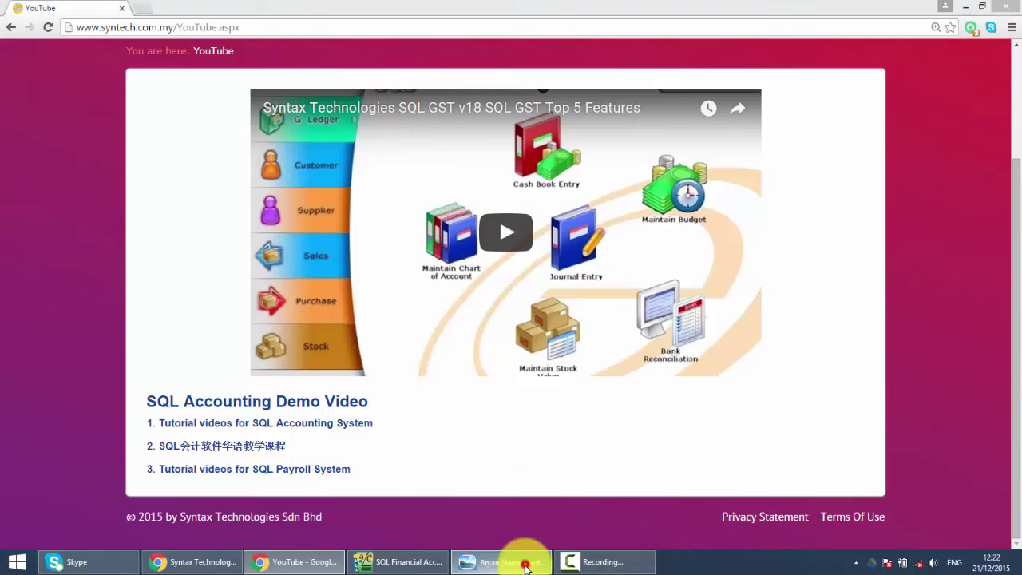
click(524, 561)
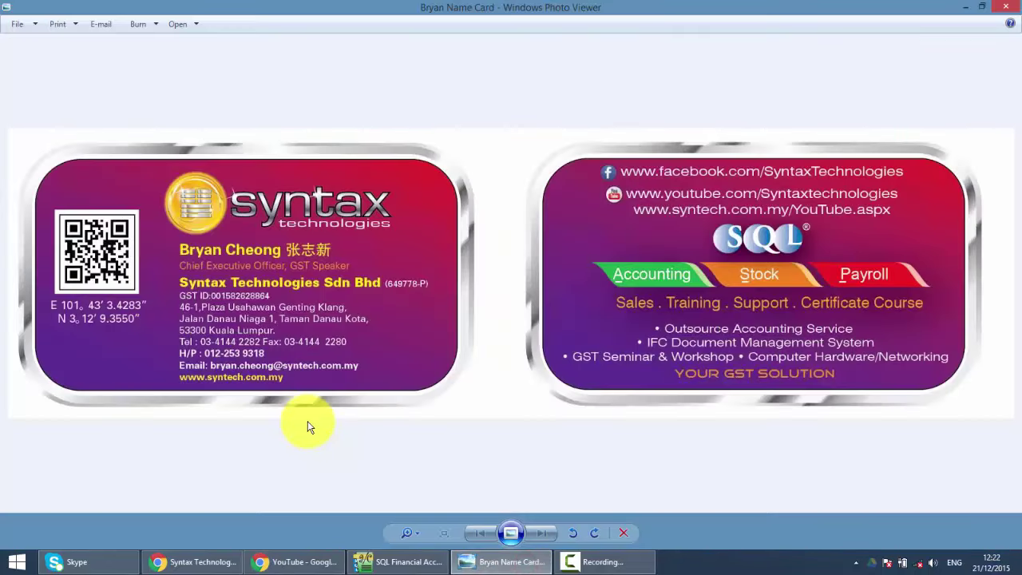